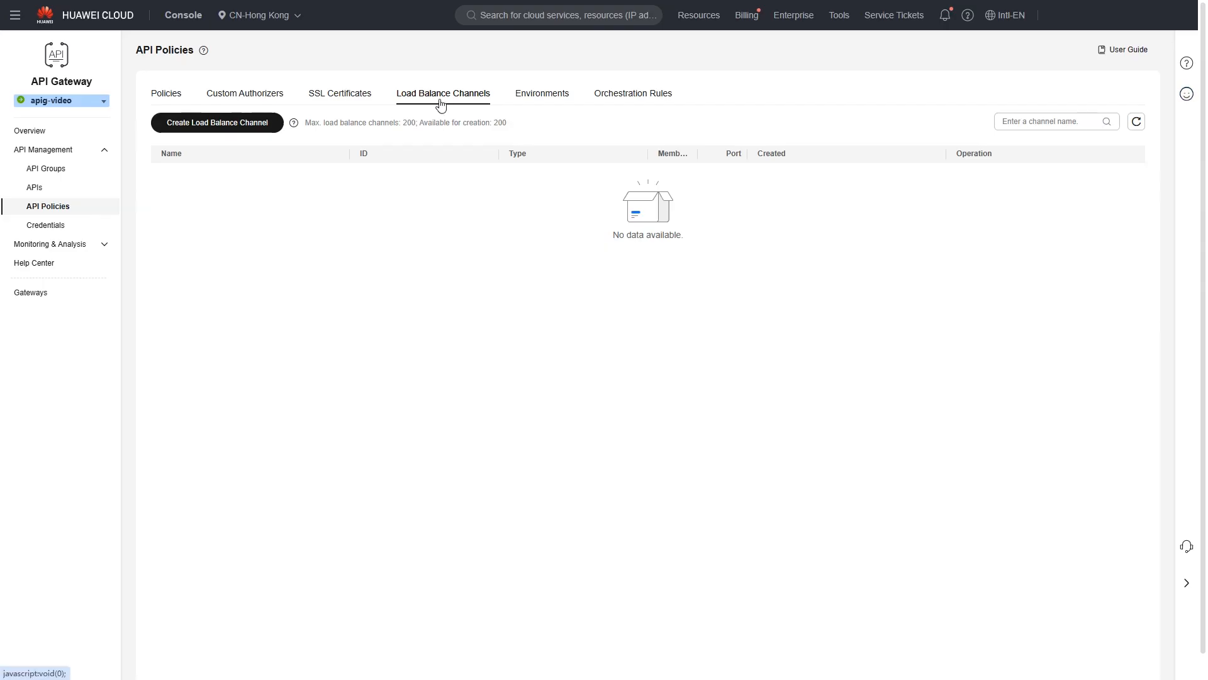
Start a new load balance channel named VPC_server on port 443, with its servers specified by IP address
click(256, 129)
click(154, 162)
drag(145, 163, 164, 162)
text(server)
click(157, 192)
text(443)
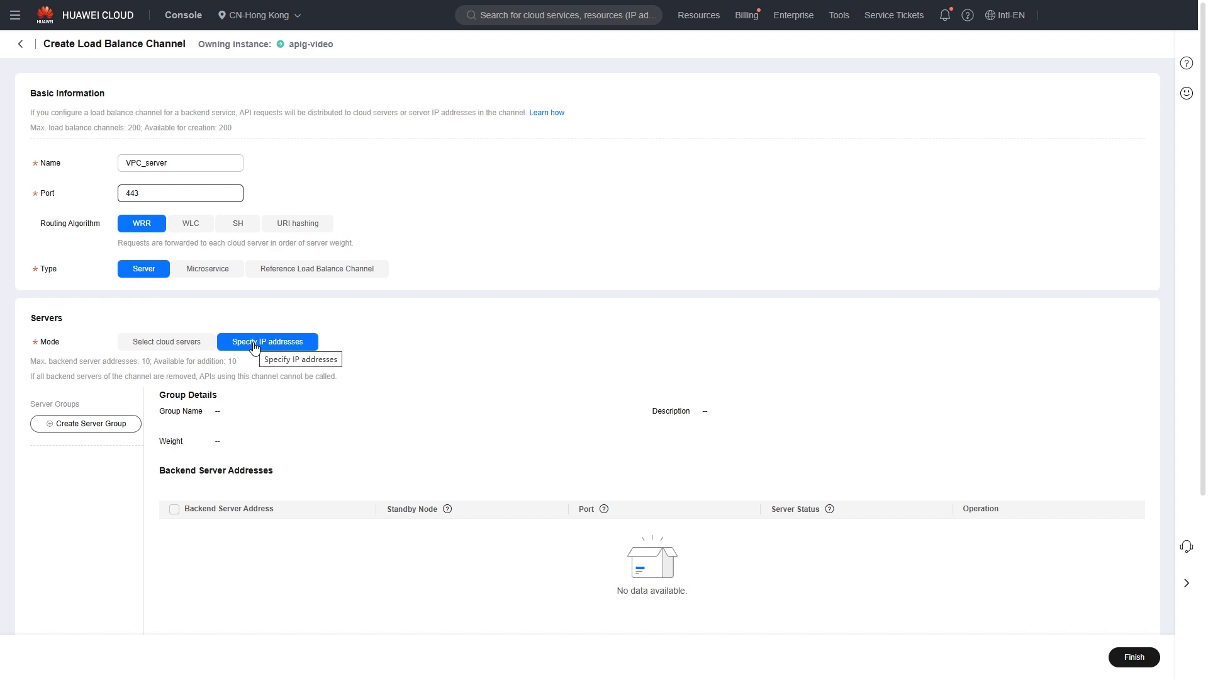
Create a server group named groupserver01 for the channel, keeping the default weight
click(88, 424)
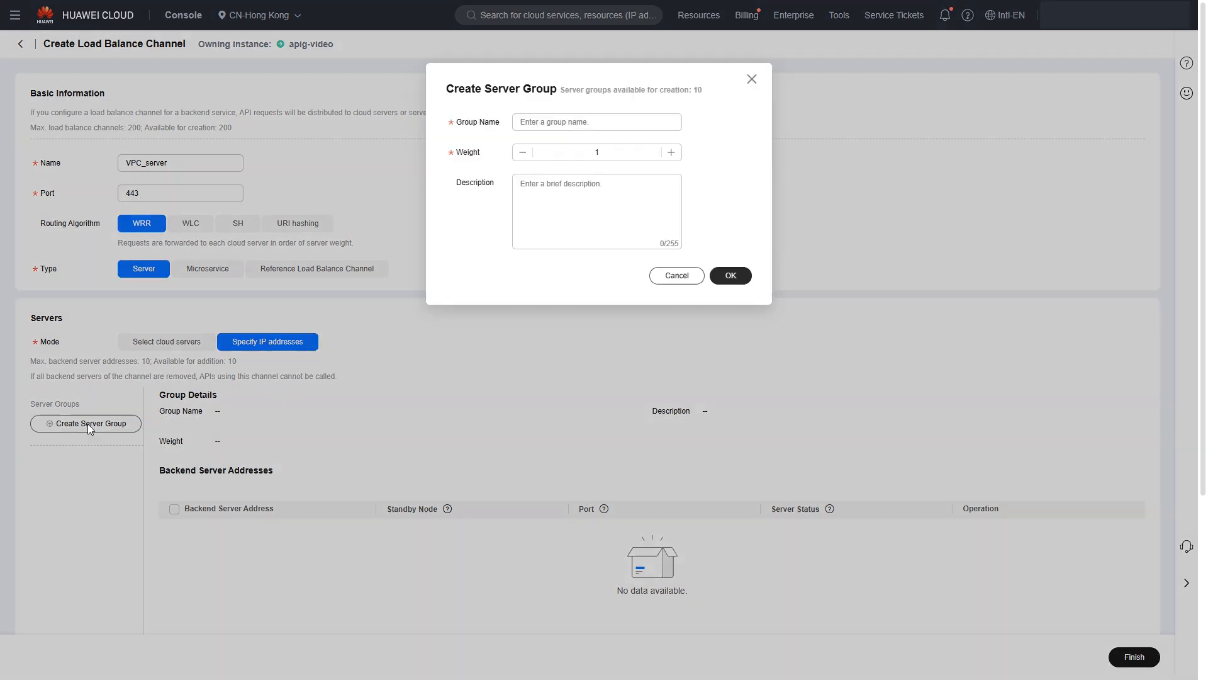
click(536, 121)
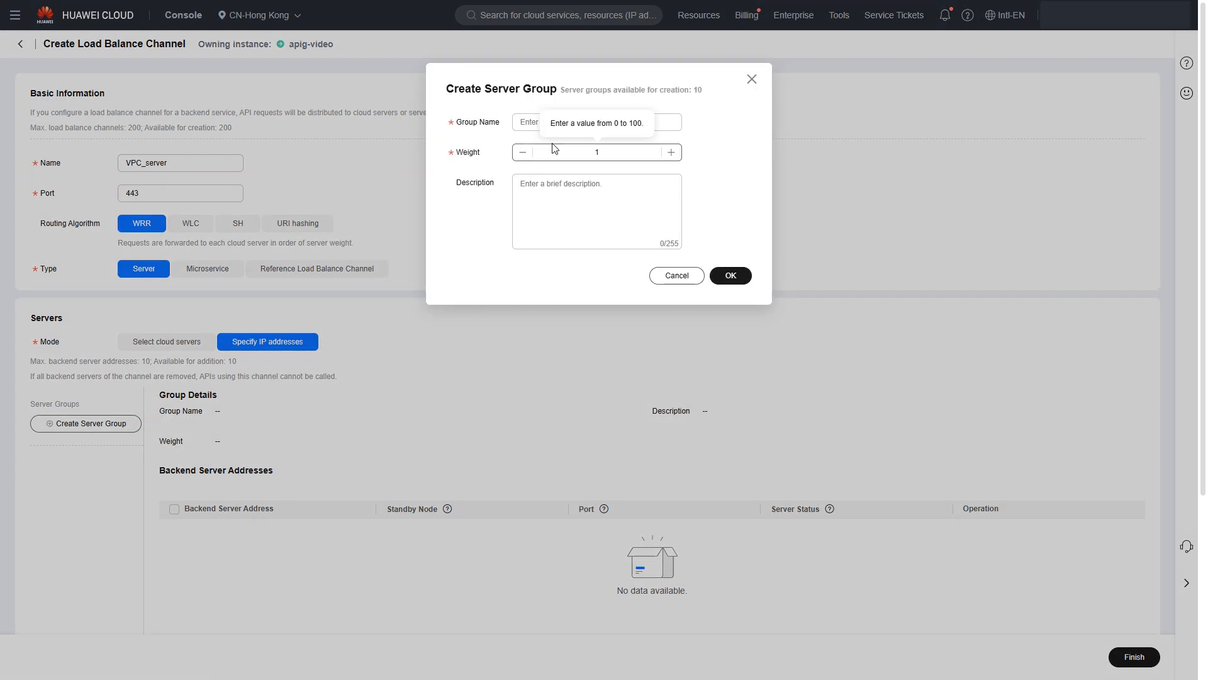
text(group-server01)
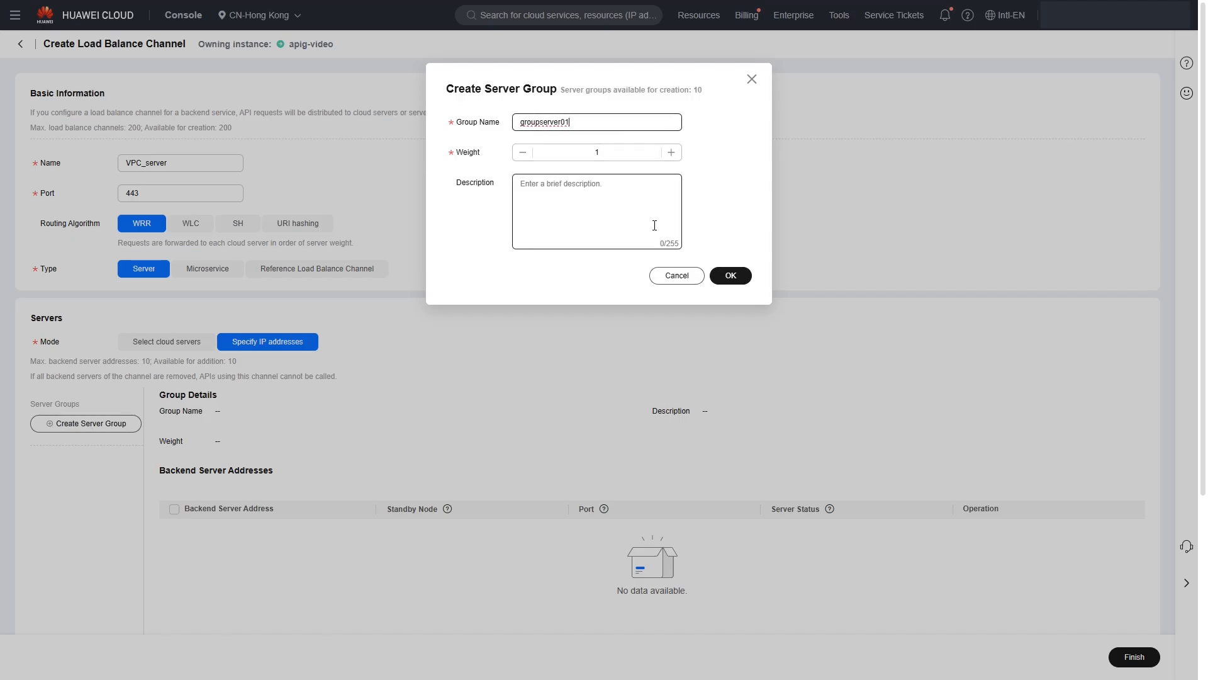
click(725, 275)
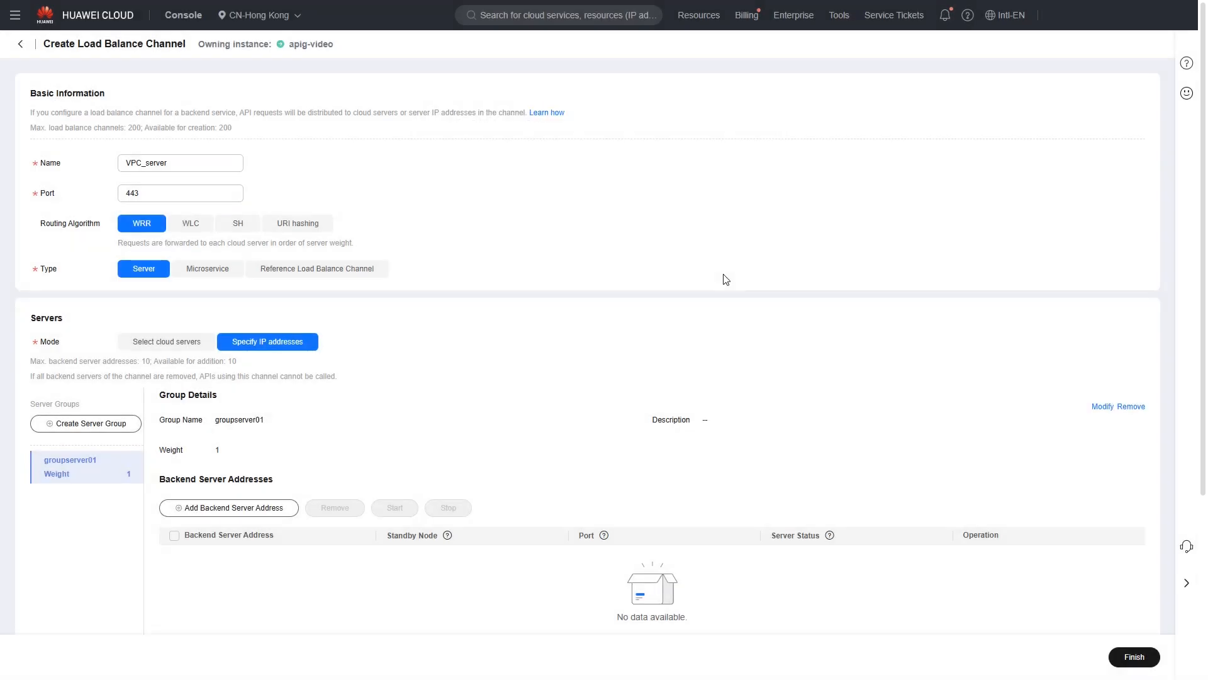
Add backend server address 192.168.10.10 with port 443 to groupserver01 and finish creating the channel
click(252, 515)
text(192.168.10.10)
click(610, 561)
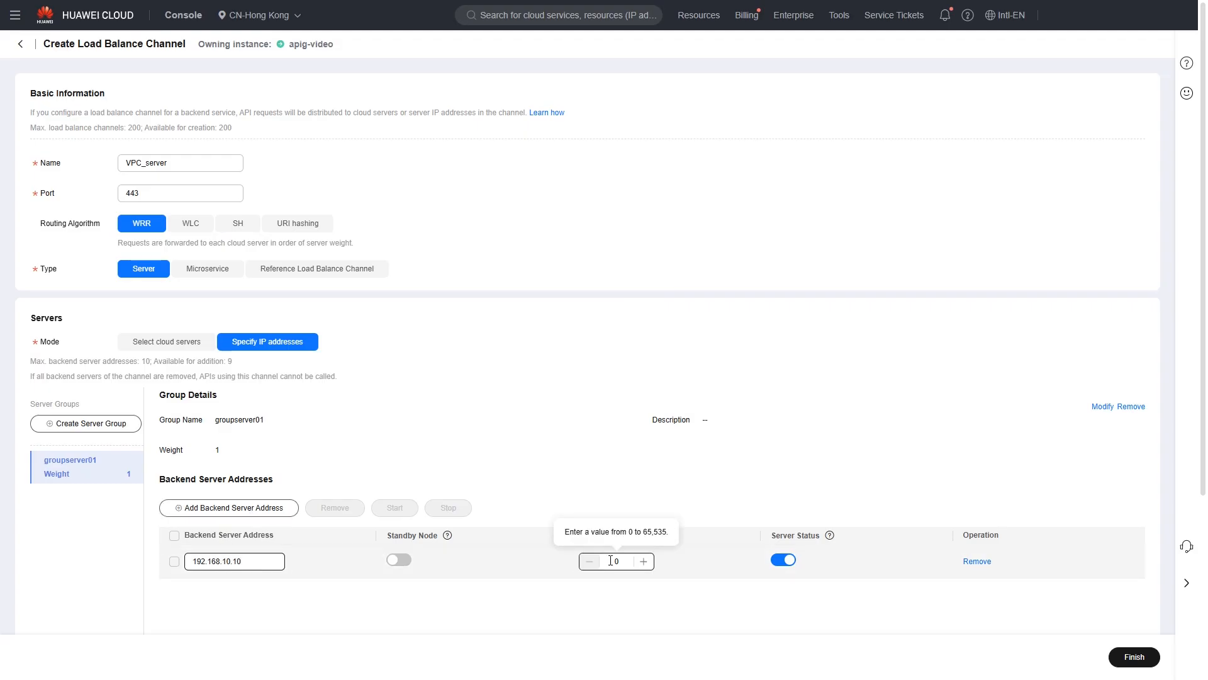
text(443)
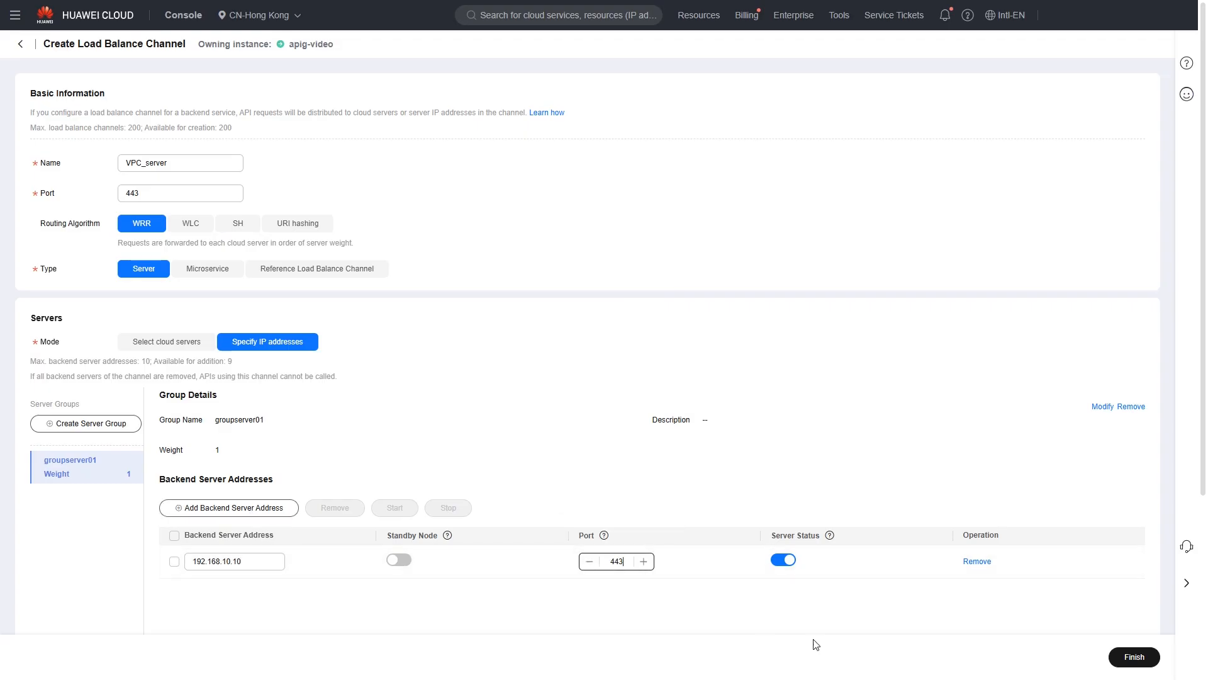
click(1132, 656)
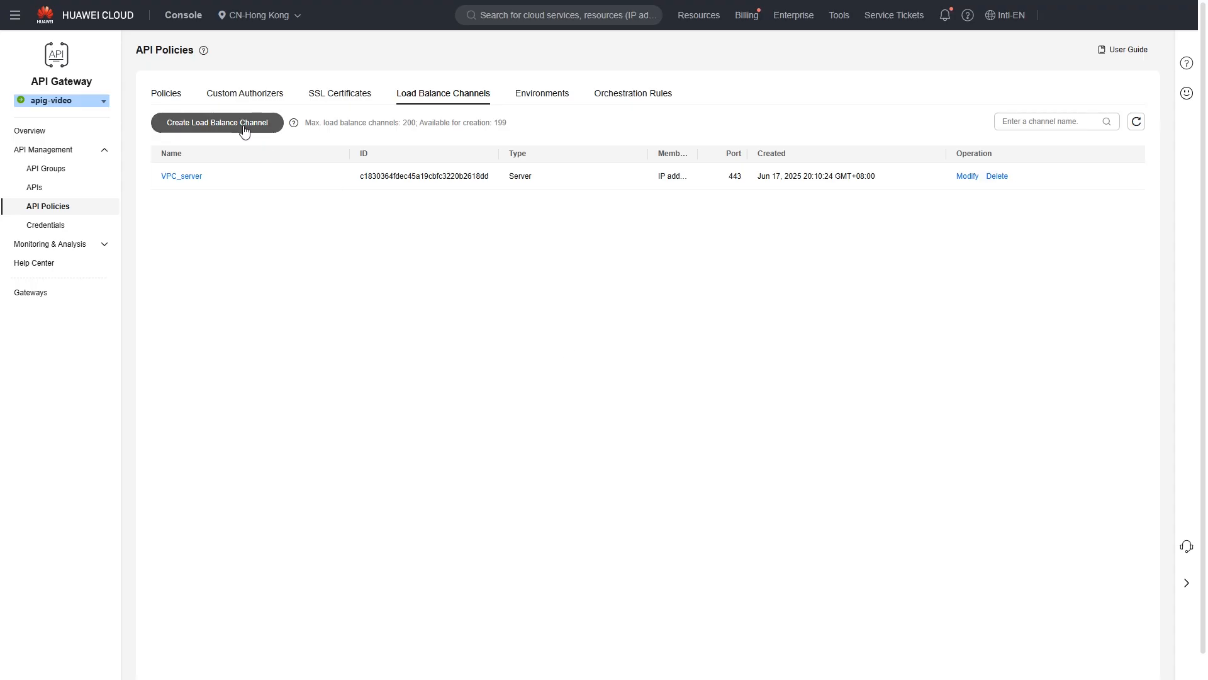
Start another load balance channel named VPC_cce on port 80 and set its type to Microservice
click(244, 123)
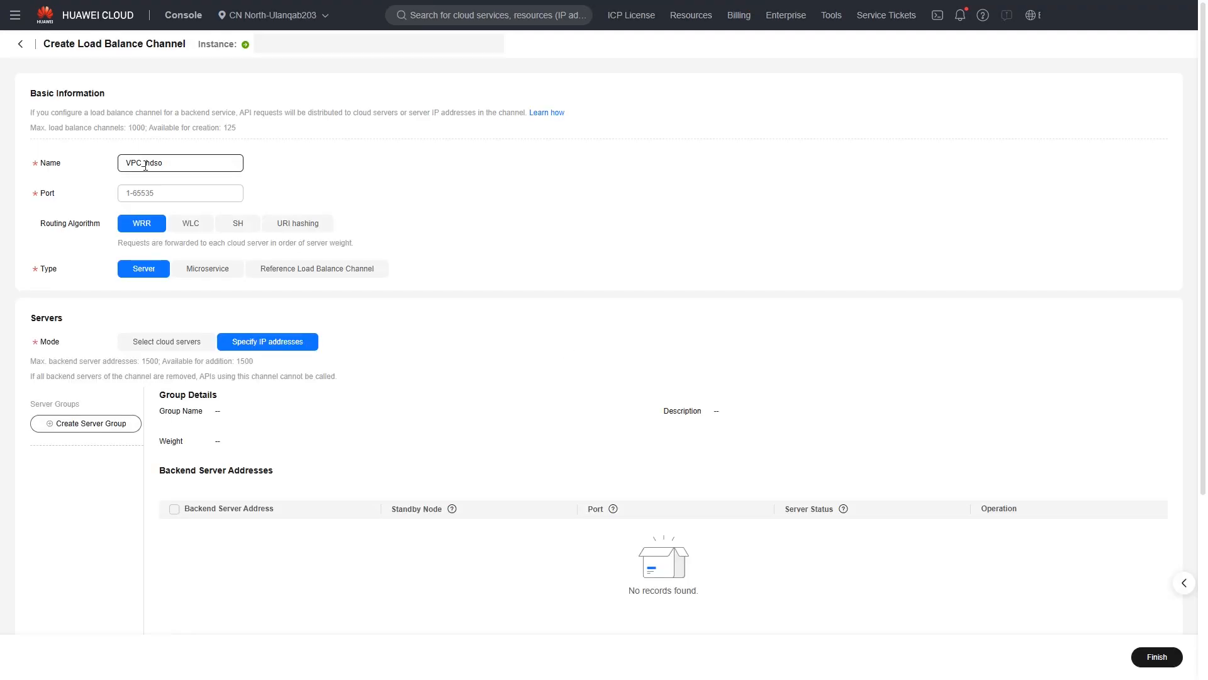
drag(146, 162, 162, 163)
text(cce)
click(151, 193)
text(80)
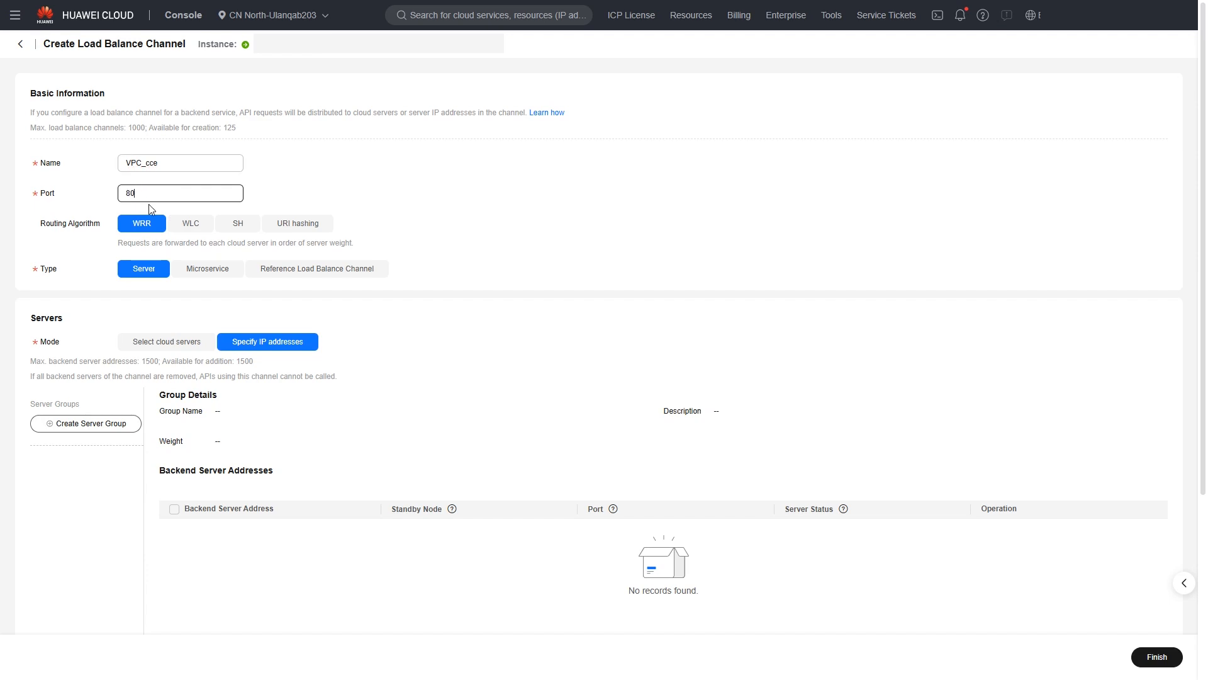
click(195, 271)
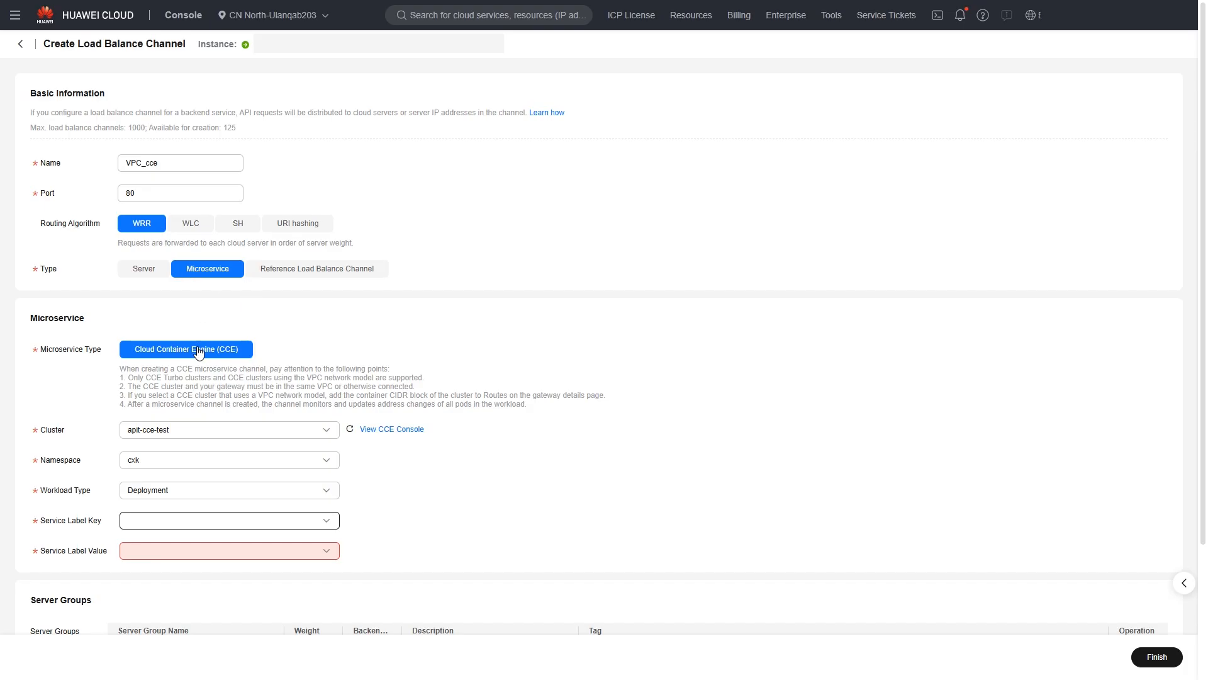
Select the CCE cluster other than apit-cce-test and set the namespace to test-s1
click(176, 438)
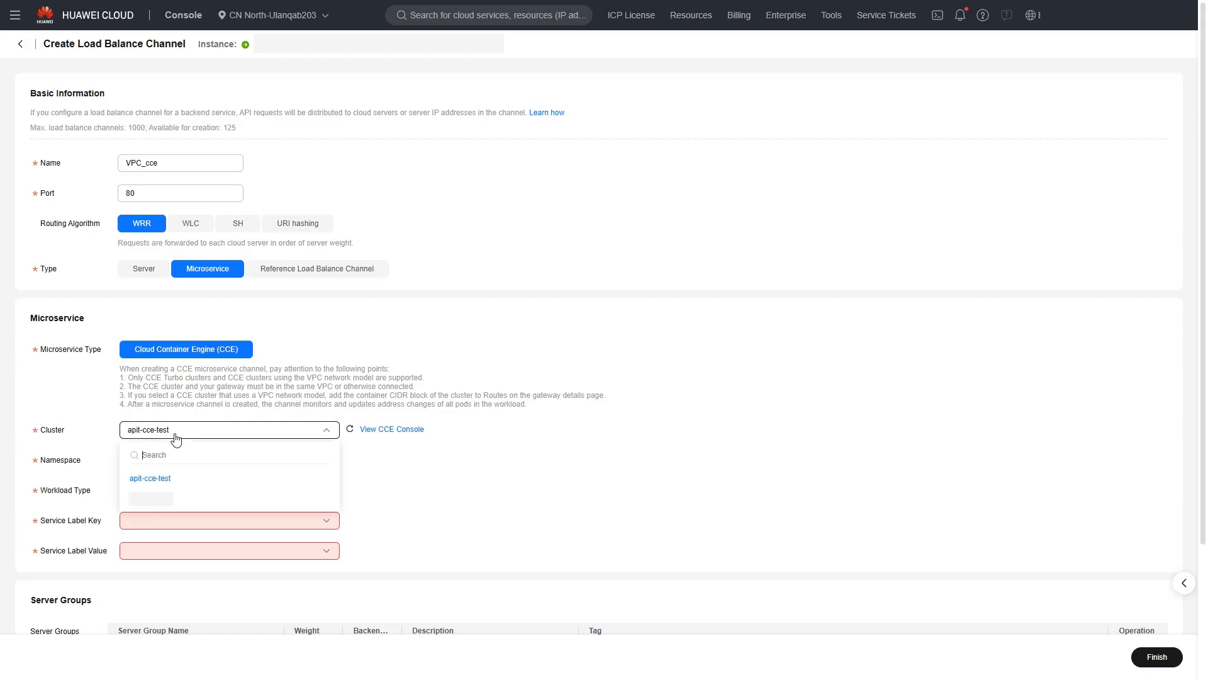
click(156, 502)
scroll(156, 502, down, 3)
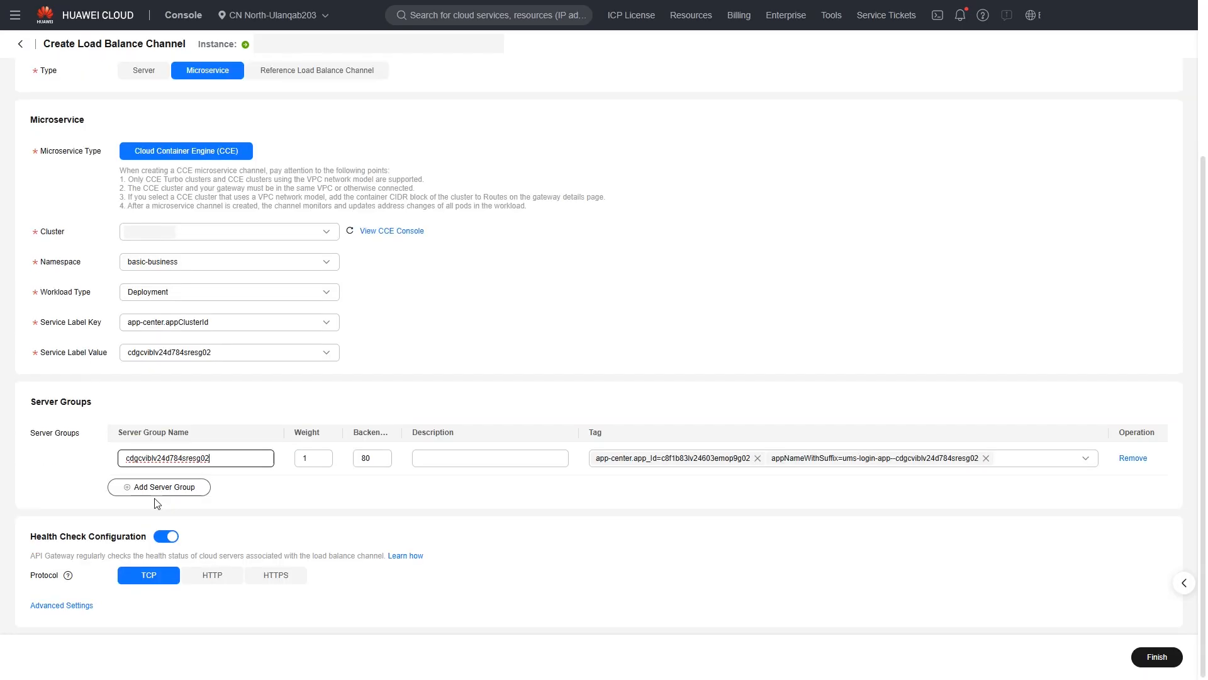
click(169, 264)
text(test)
click(134, 334)
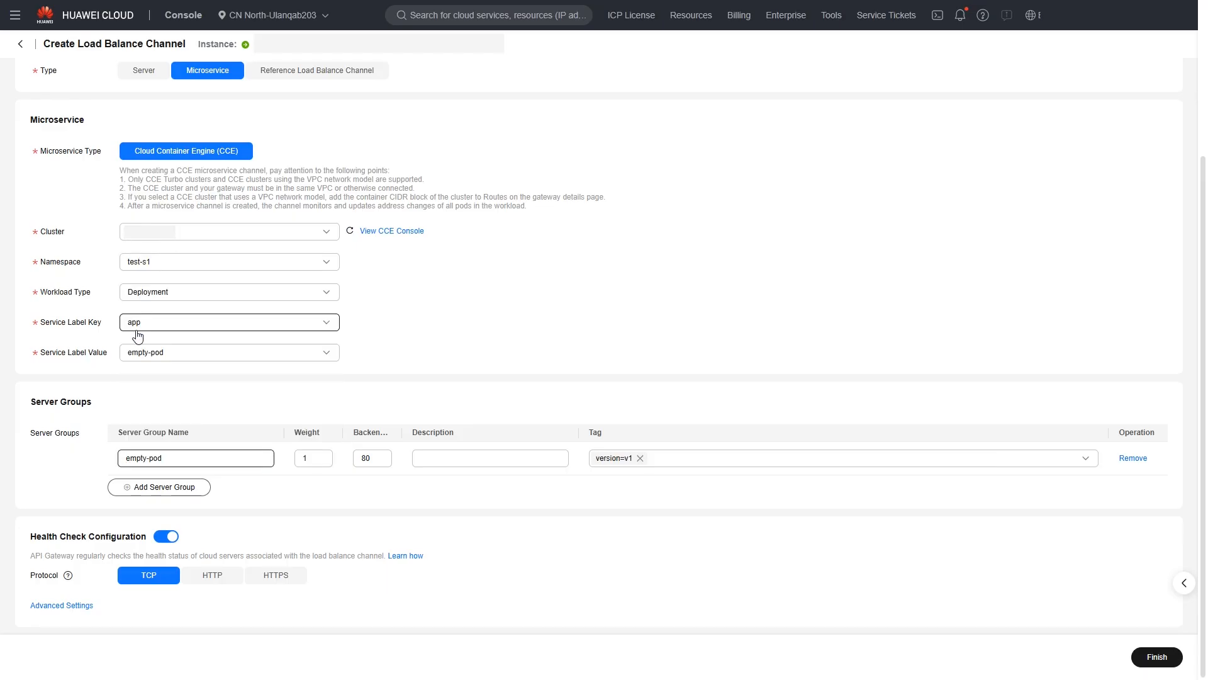
Set the service label key to y2 with value b22, keep server group b22, and finish creating the channel
click(145, 332)
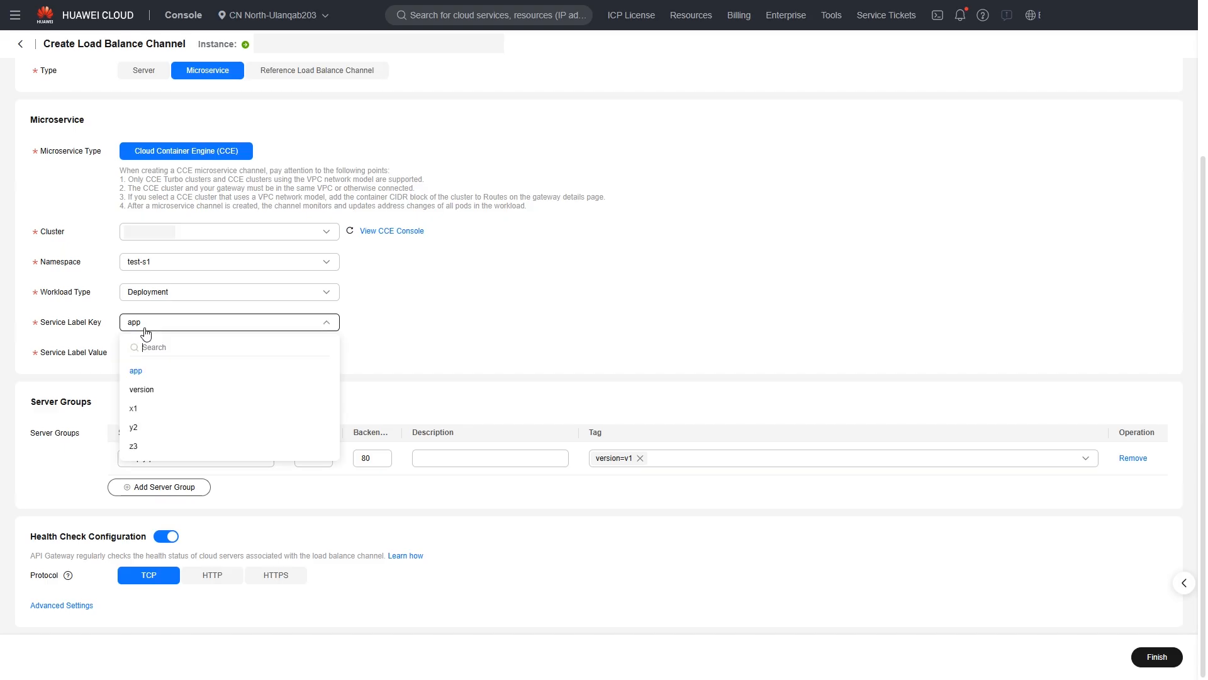
click(133, 426)
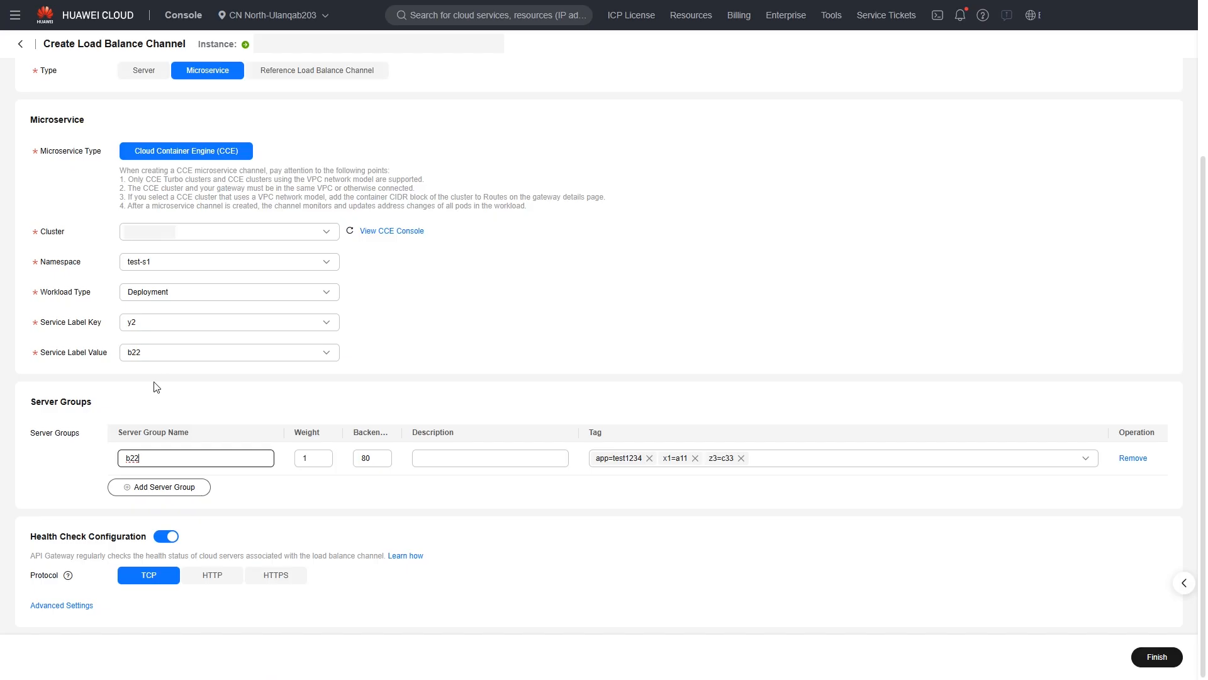
click(150, 459)
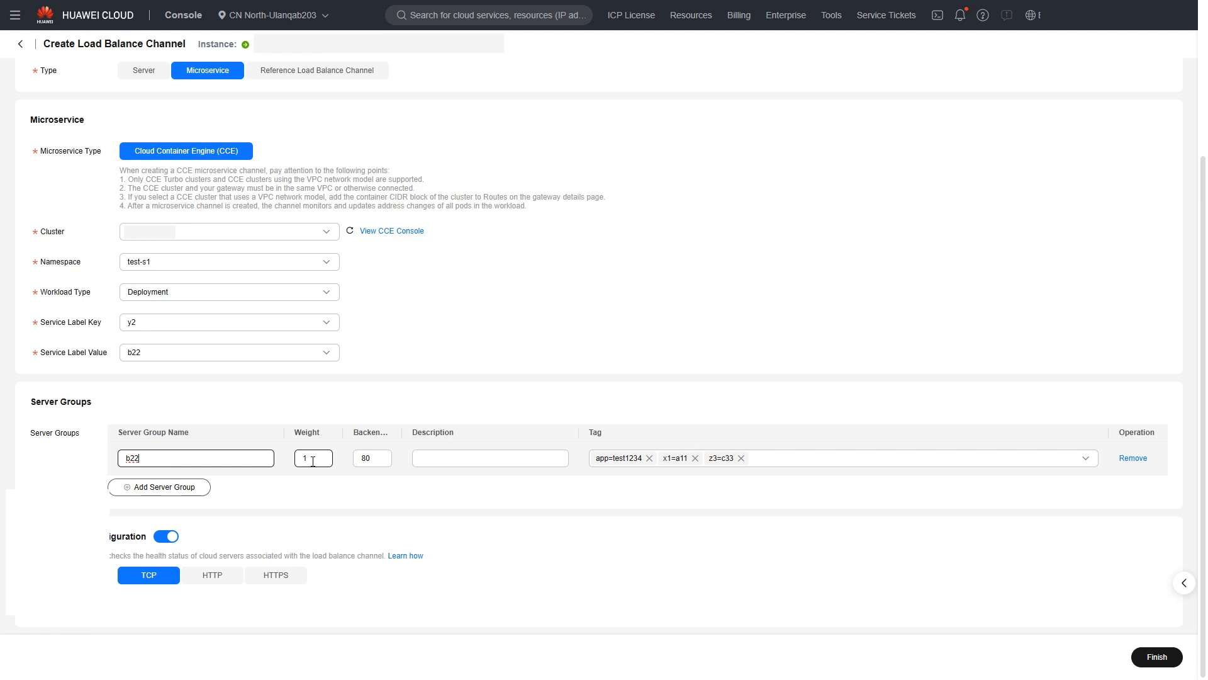
click(372, 456)
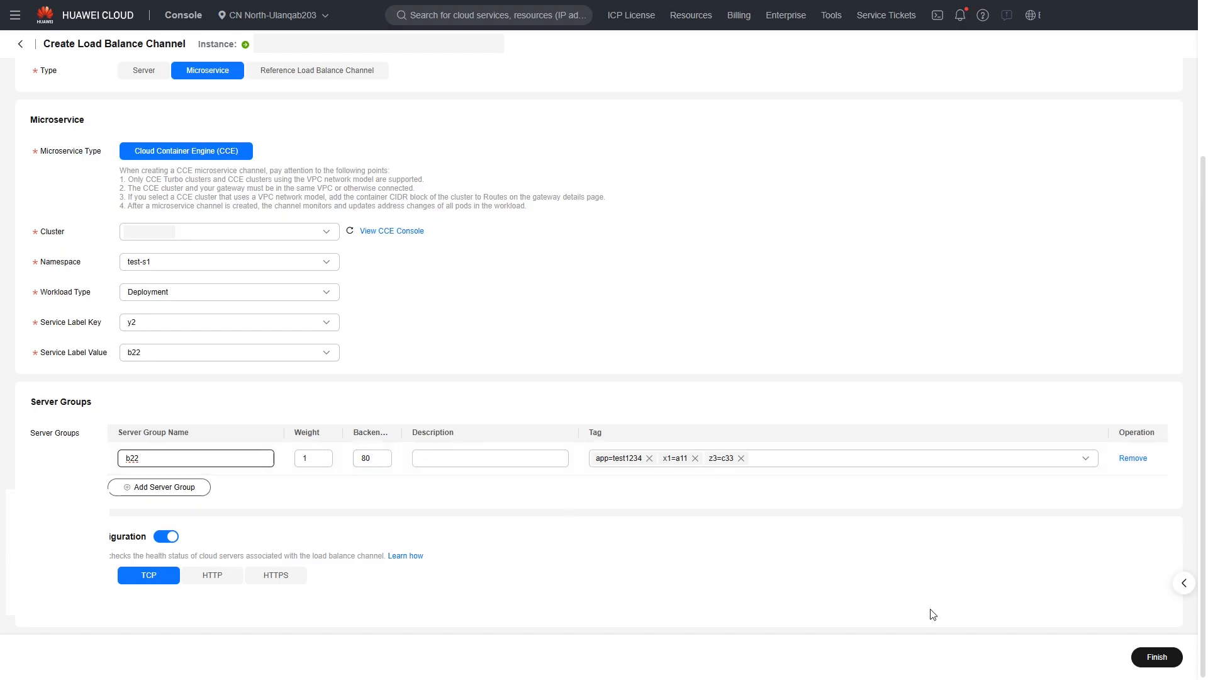
click(1156, 658)
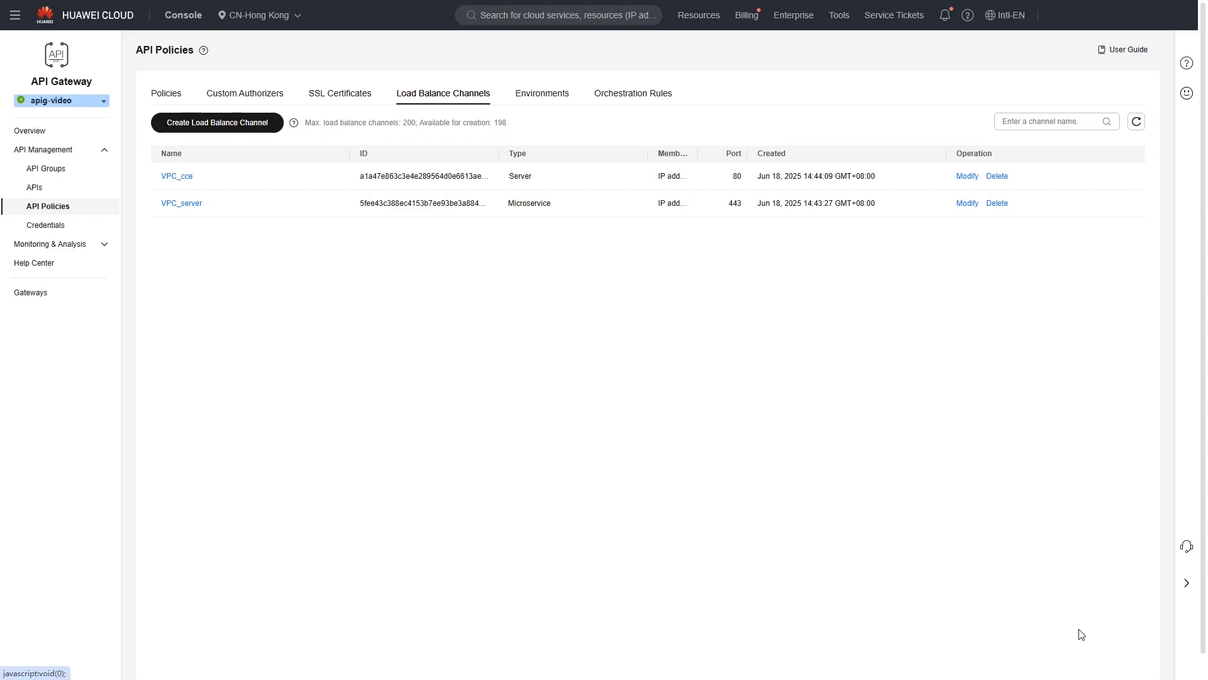
Open the apig-video gateway's details, add the route 10.10.10.10/11, and save it
click(35, 293)
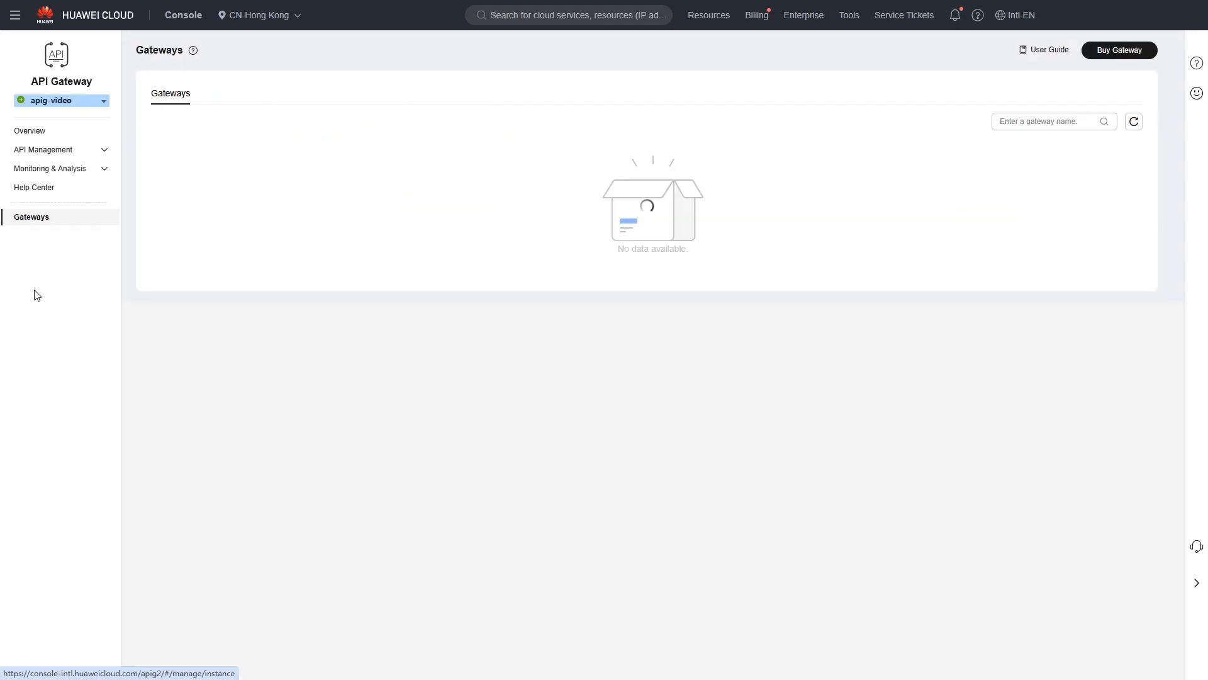
click(207, 164)
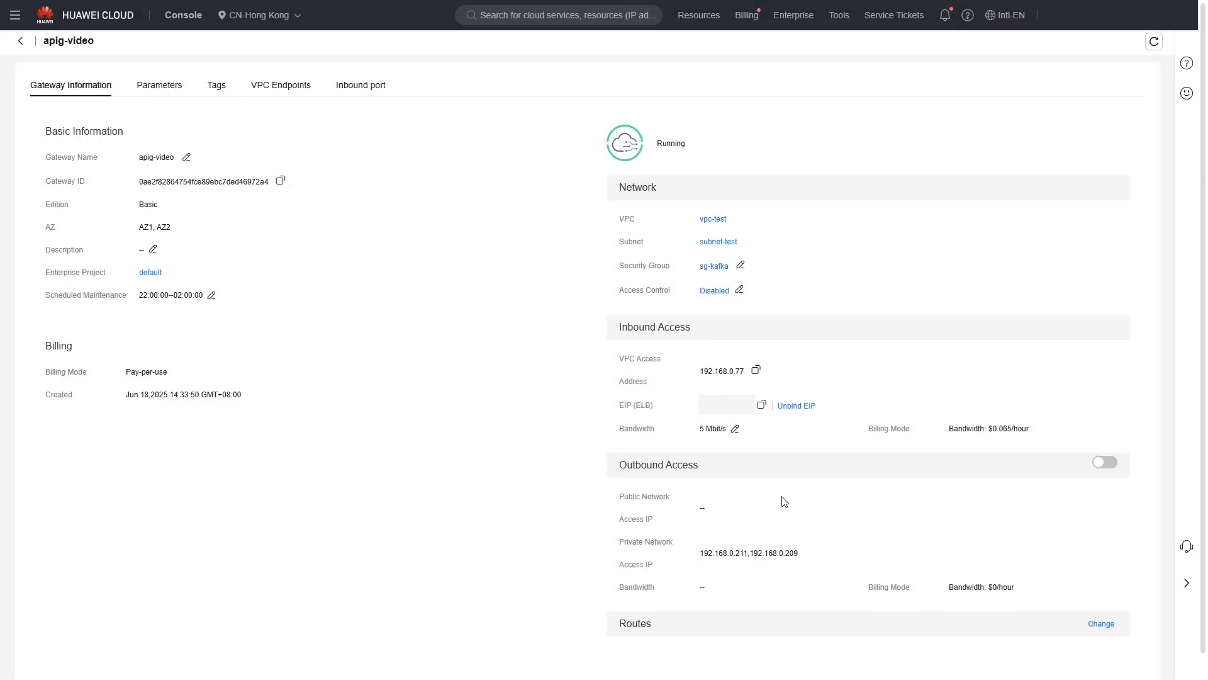
scroll(785, 502, down, 1)
click(1109, 603)
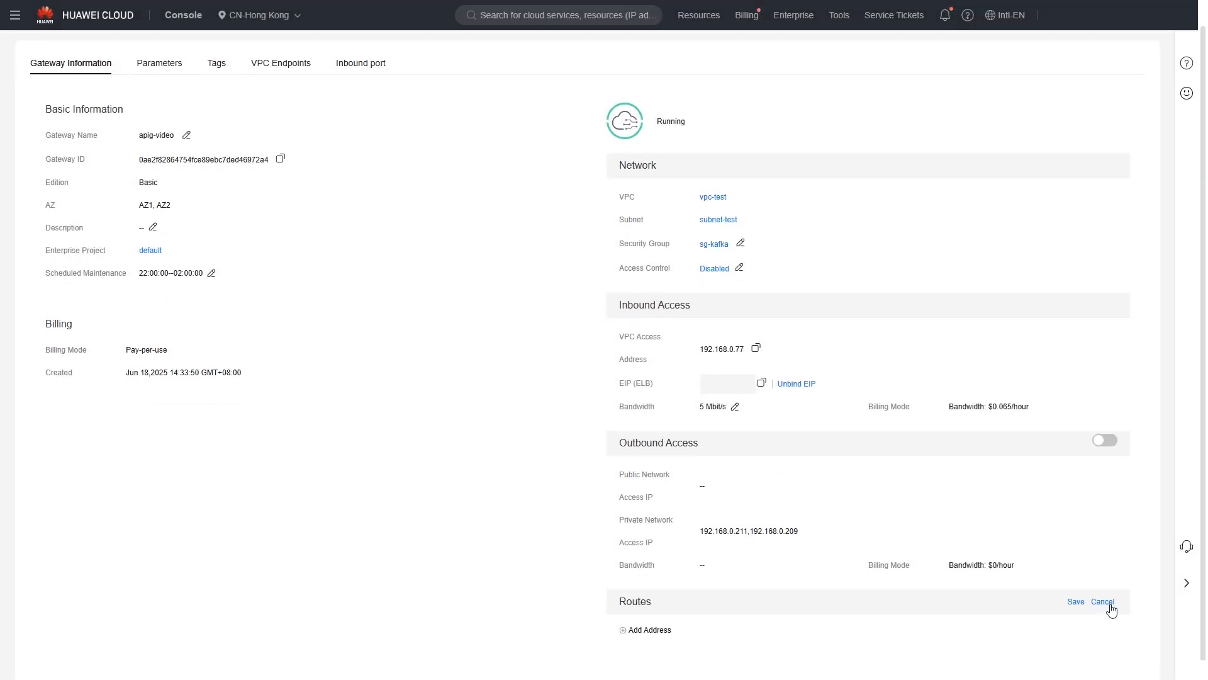
click(667, 630)
text(10.10.10.10)
click(758, 631)
text(11)
click(1081, 602)
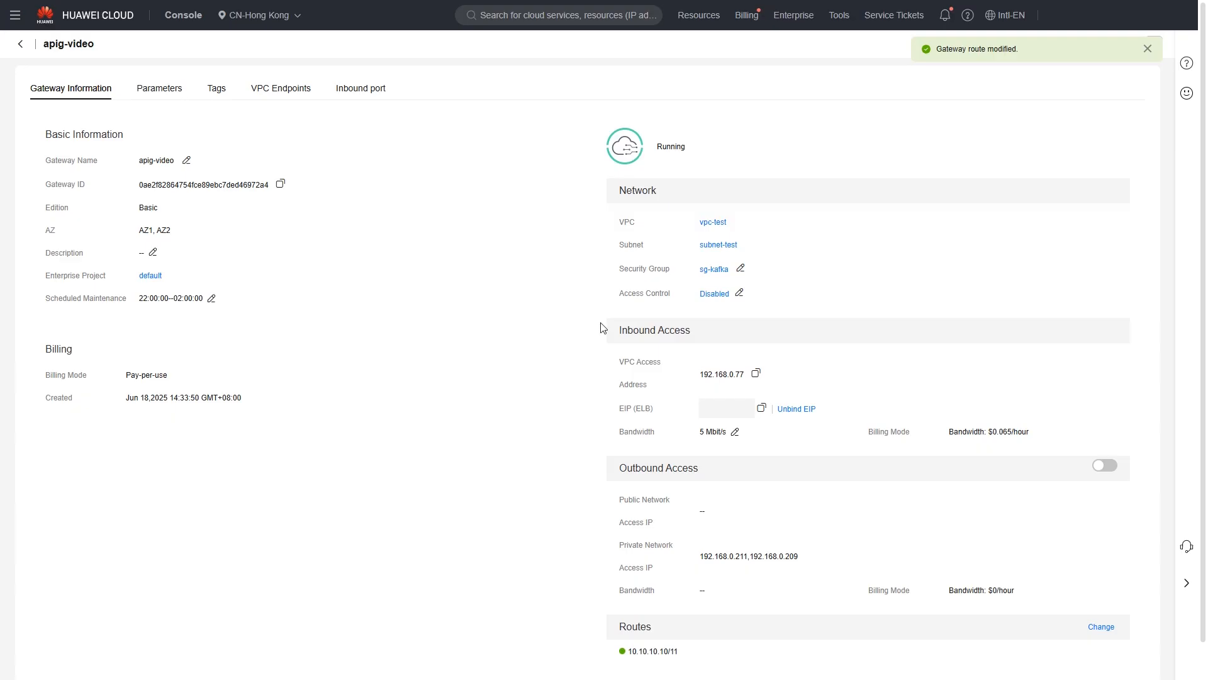
Return to the load balance channels under API Policies and review the VPC_cce channel's workload info and backend server addresses
click(22, 46)
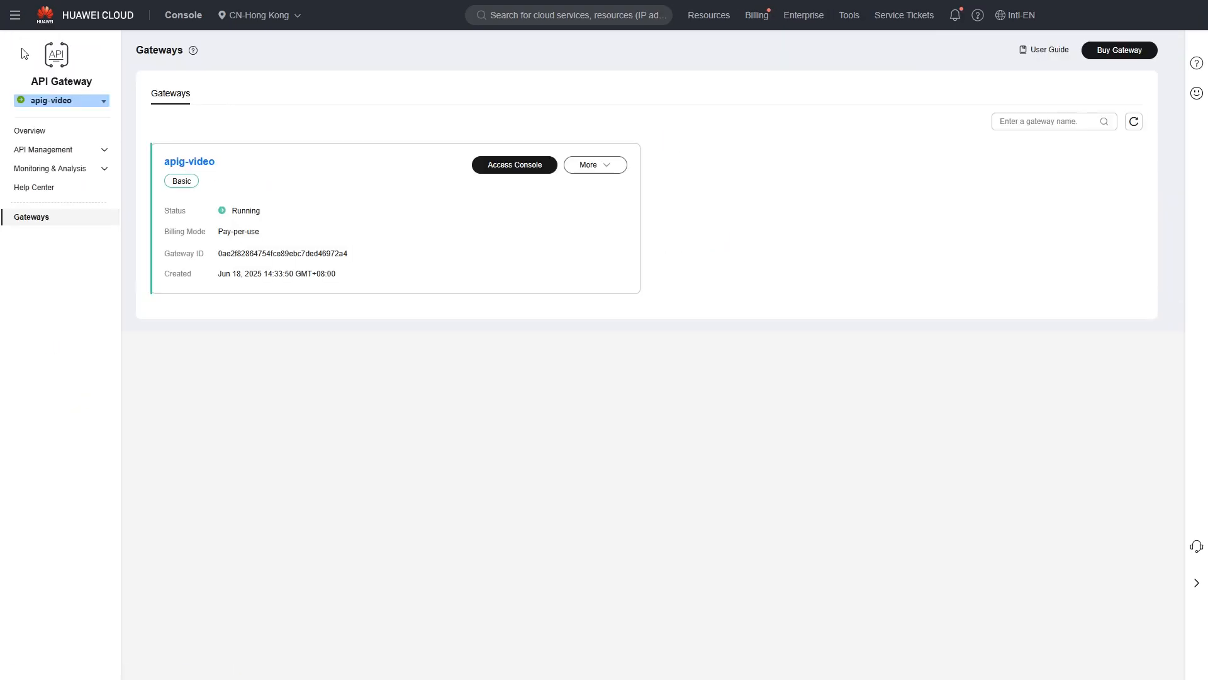
click(63, 153)
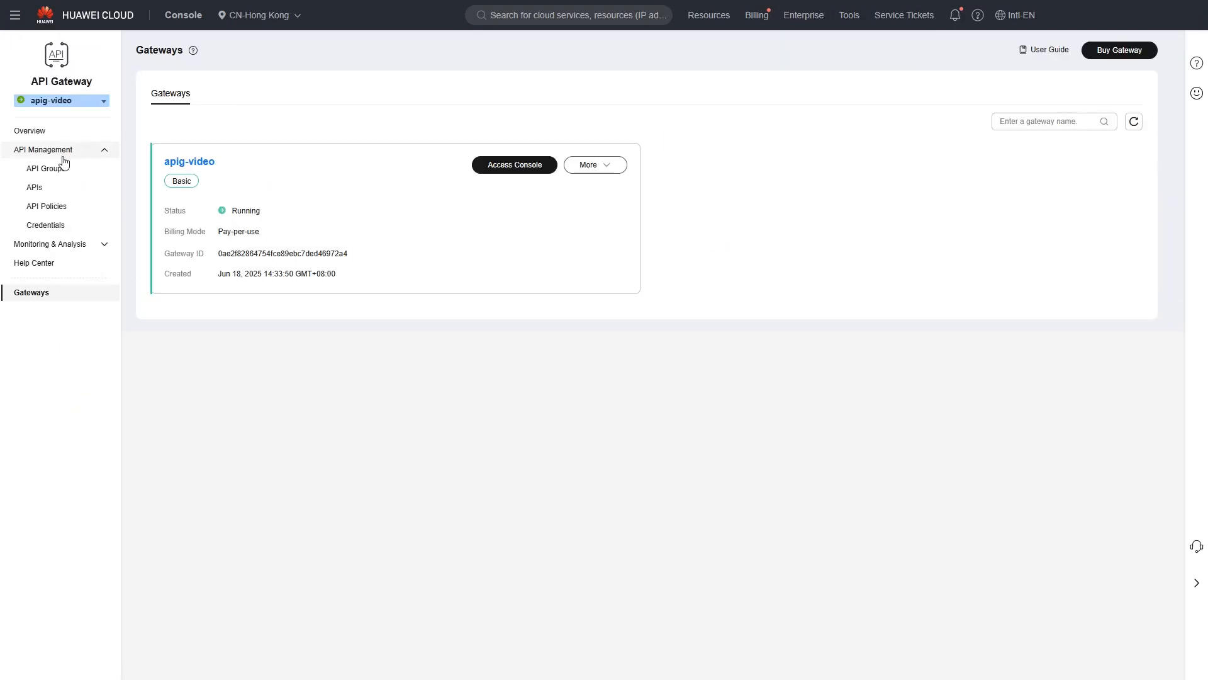
click(44, 205)
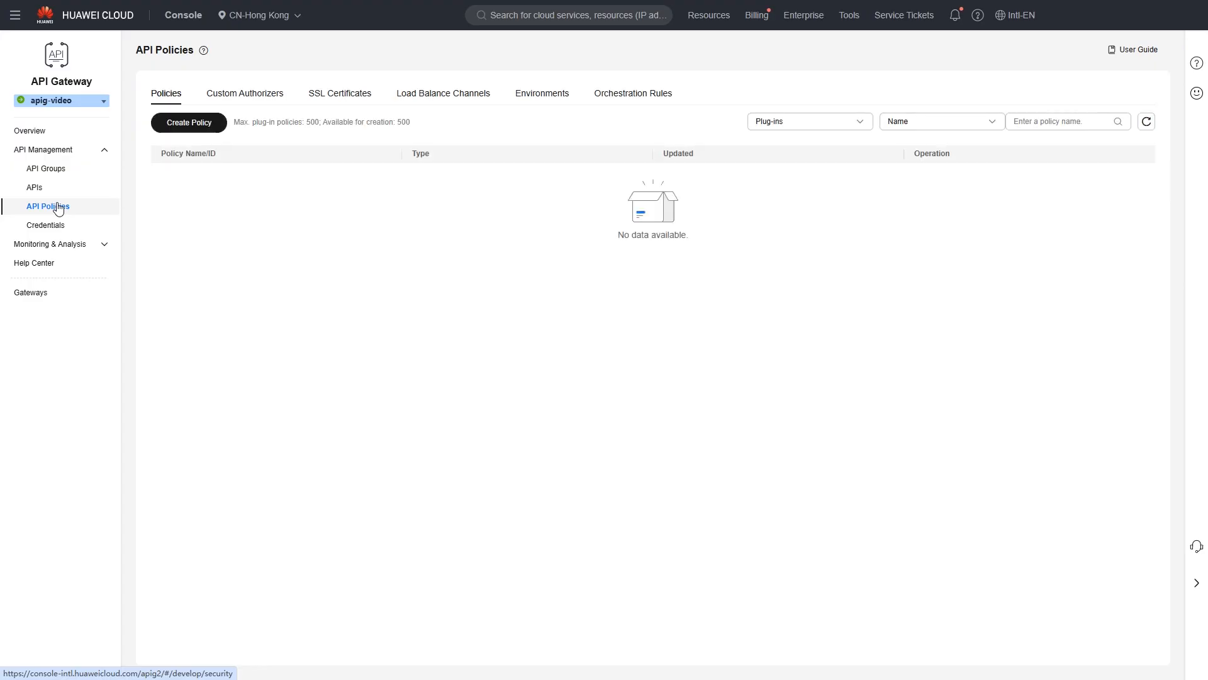
click(406, 96)
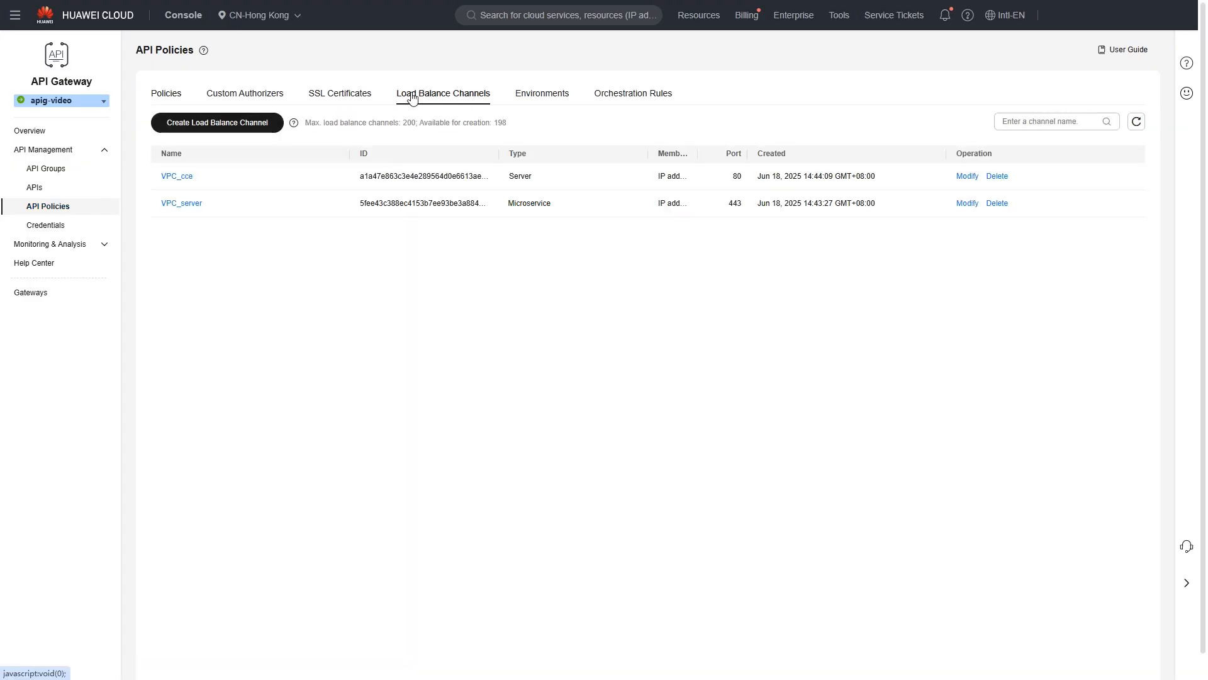
click(178, 177)
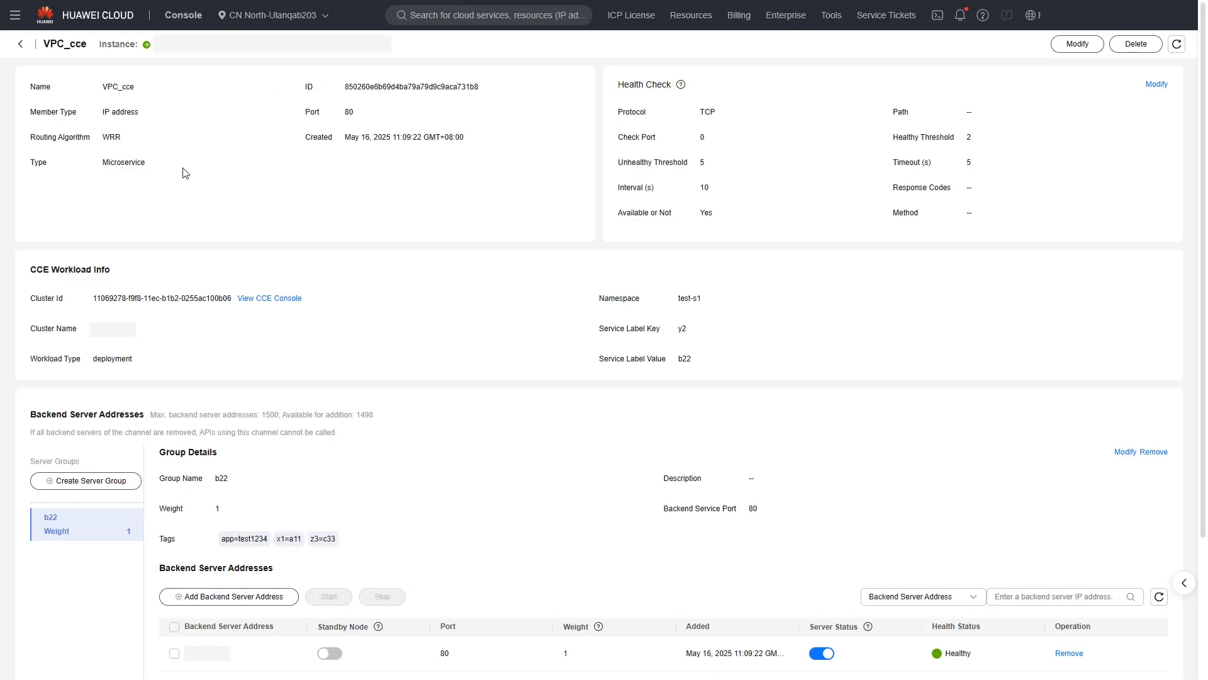
scroll(183, 177, down, 2)
scroll(186, 173, down, 1)
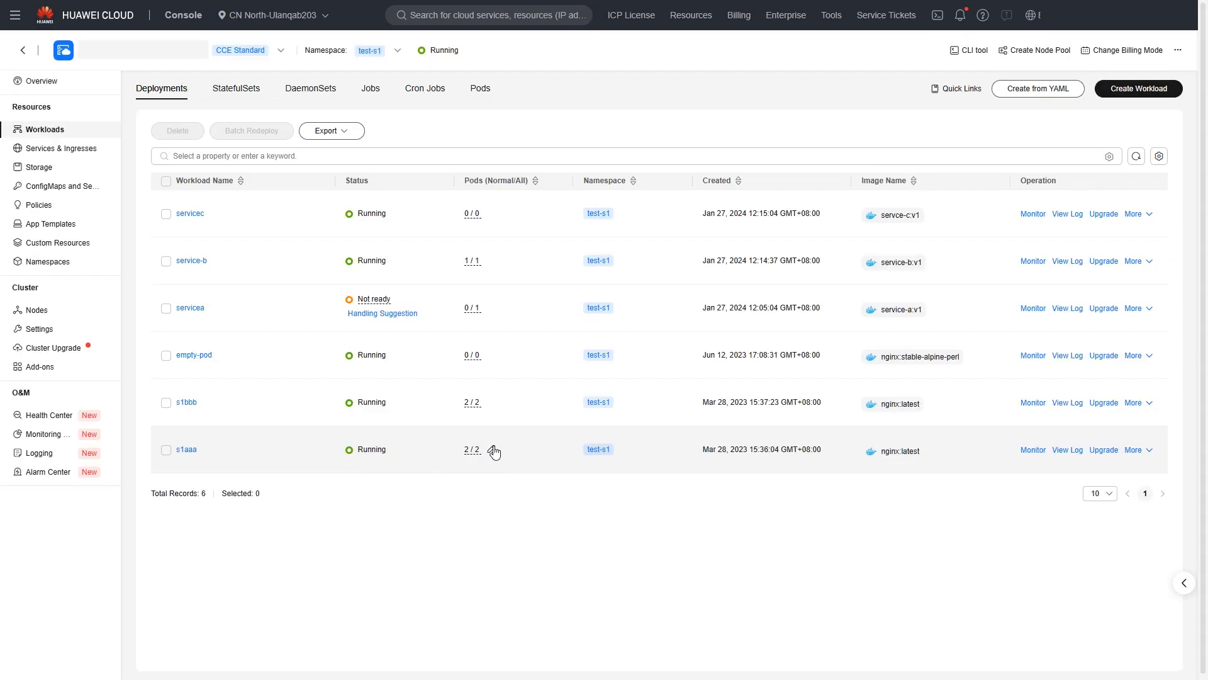
In the CCE console, set the desired number of pods for the s1aaa deployment to 1 and save
click(493, 451)
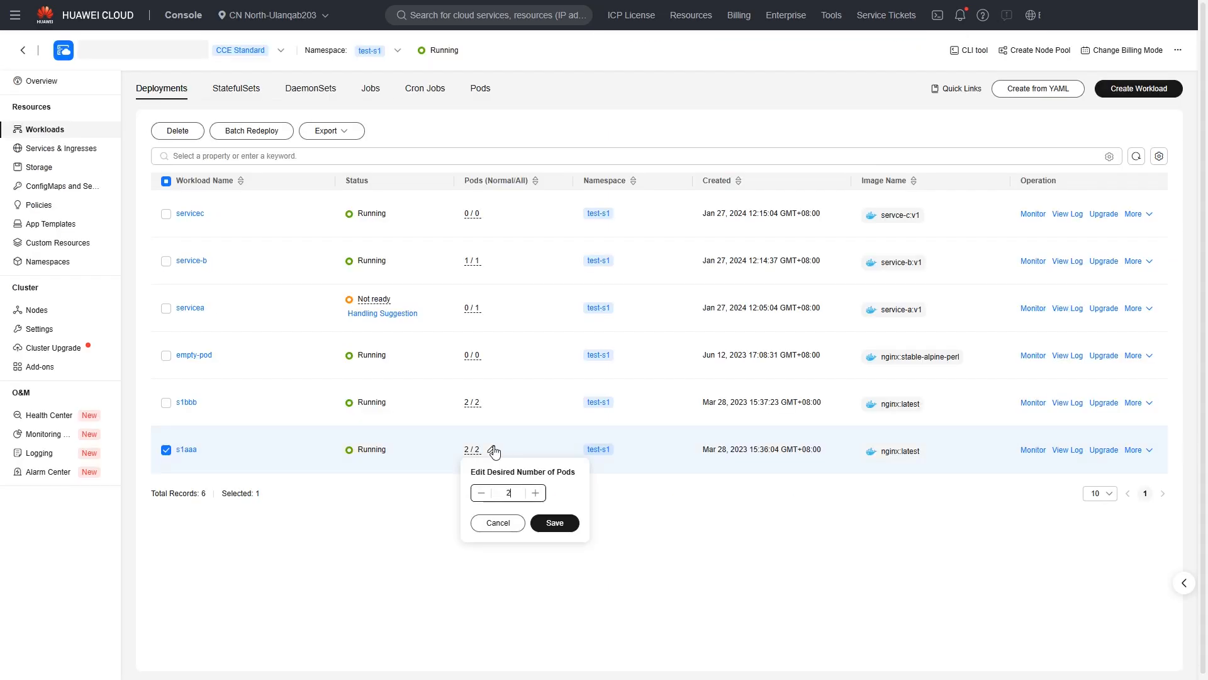
click(506, 491)
drag(506, 491, 514, 491)
text(1)
click(545, 520)
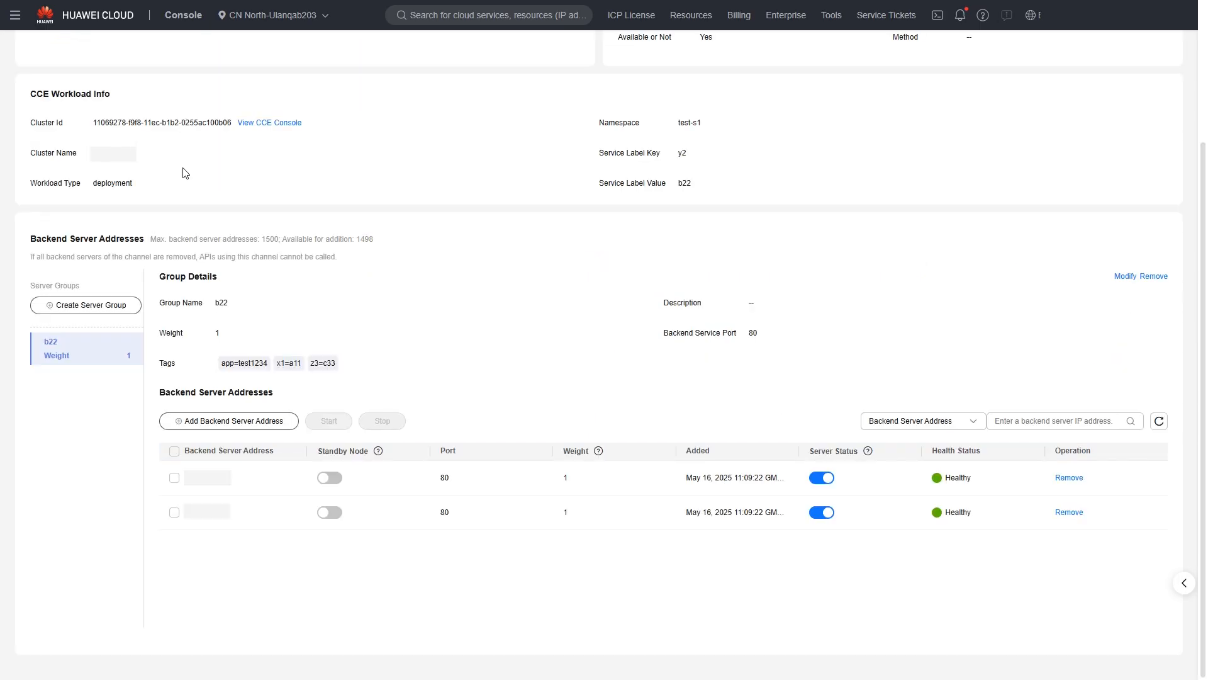
Refresh the VPC_cce channel details in API Gateway, check the backend server addresses, and return to the channel list
key(F5)
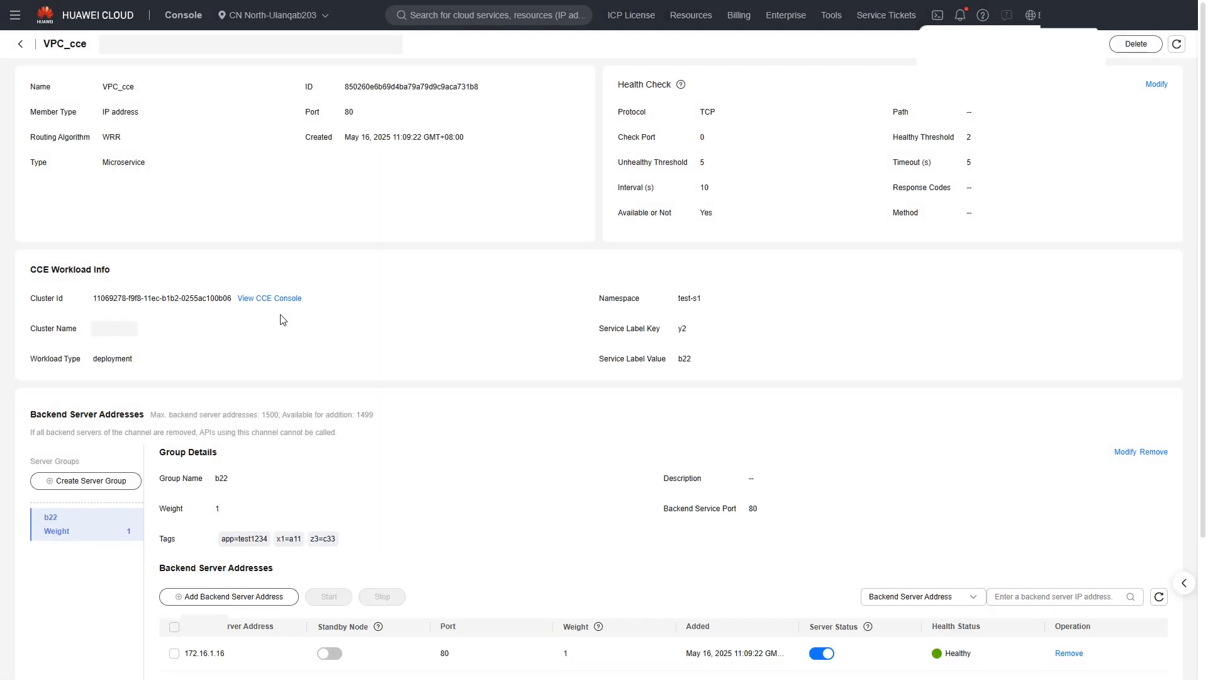
scroll(281, 314, down, 3)
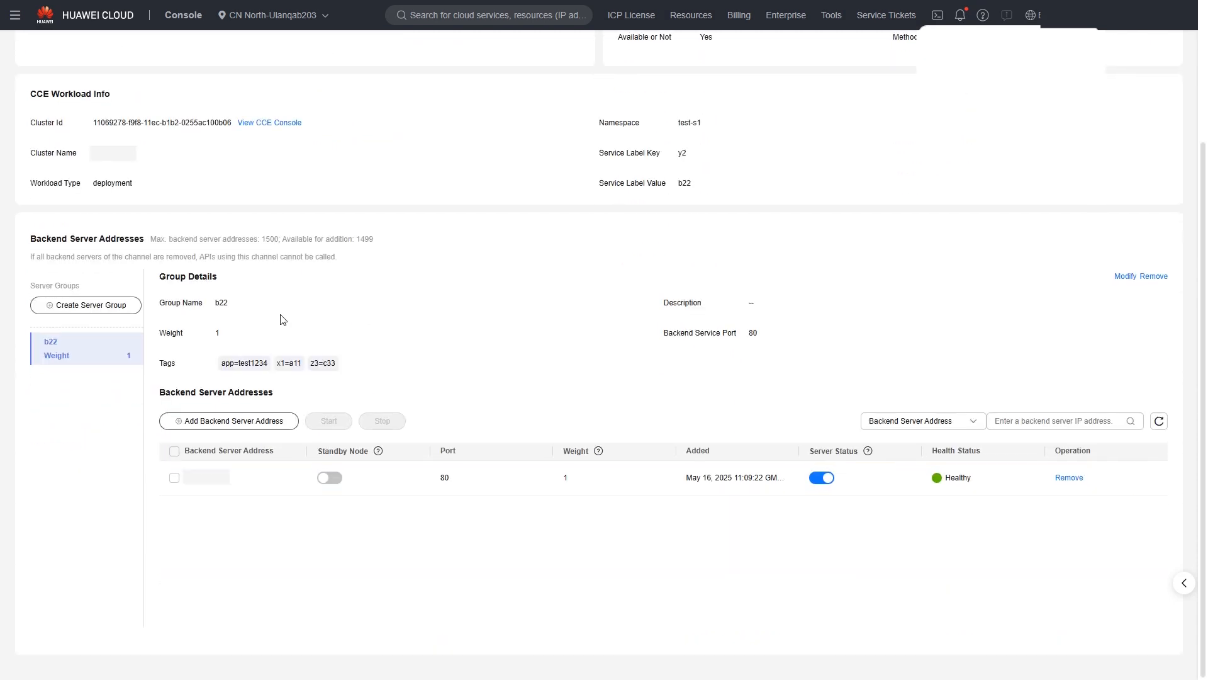
scroll(283, 320, up, 3)
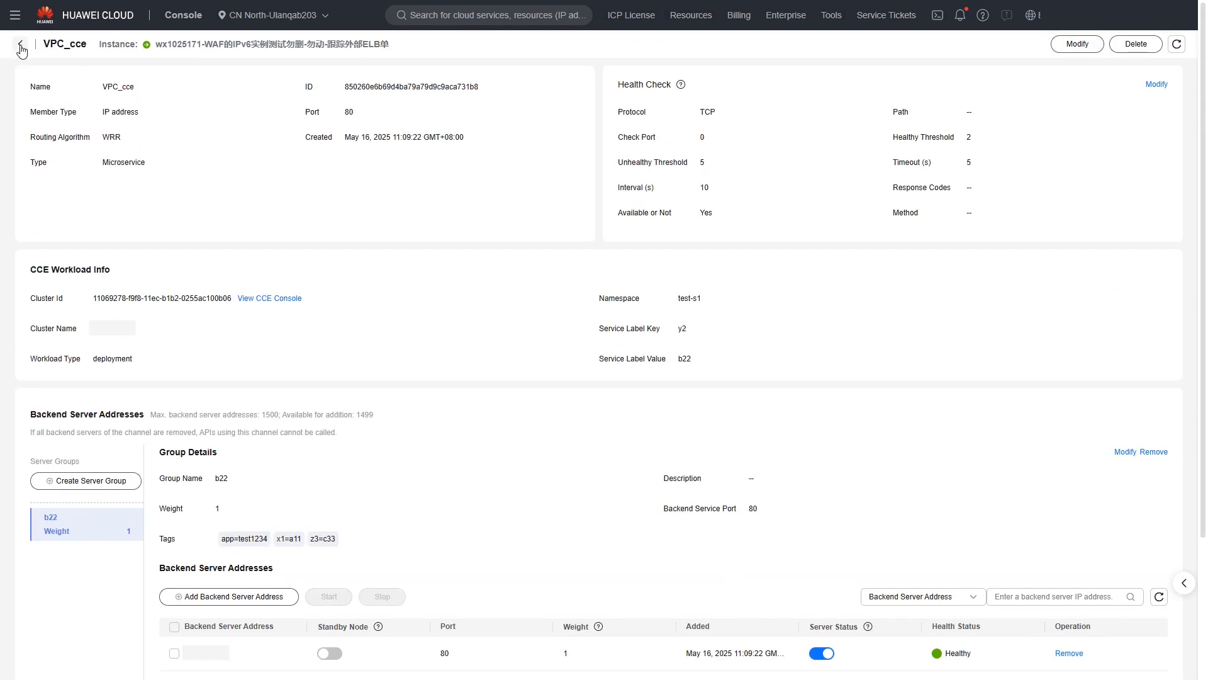
click(21, 45)
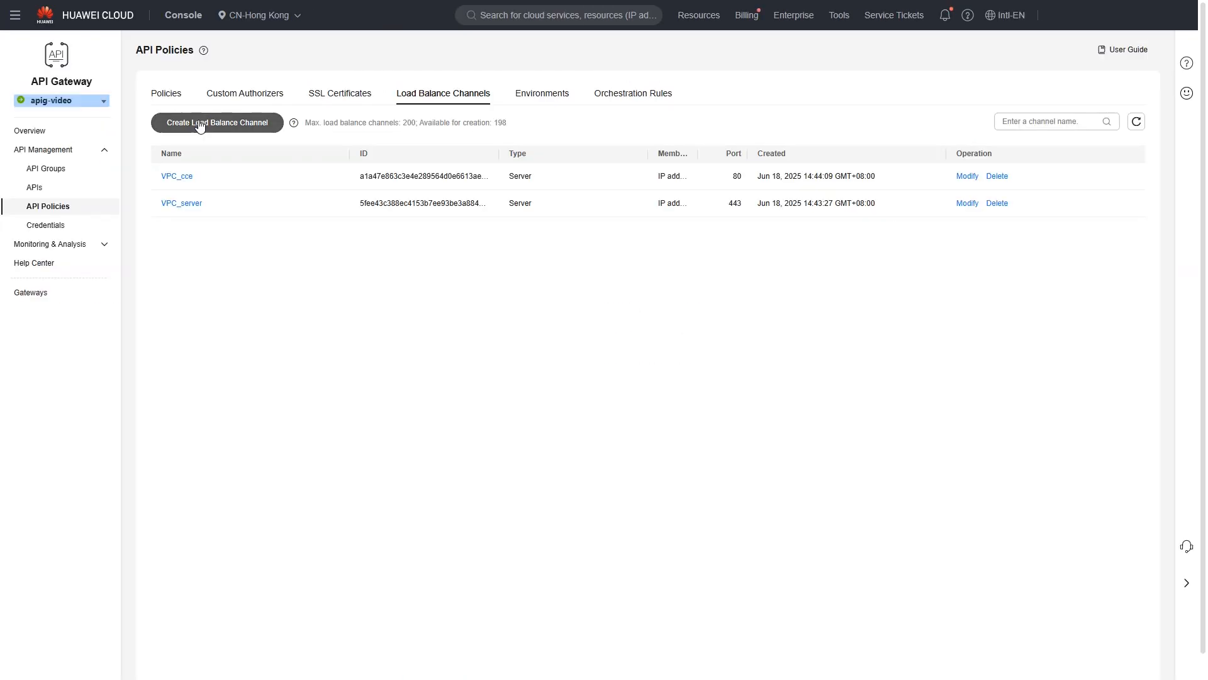
Start a new load balance channel named VPC_yinyong with port 443 and the type Reference Load Balance Channel
click(198, 123)
drag(146, 163, 170, 163)
text(yinyong)
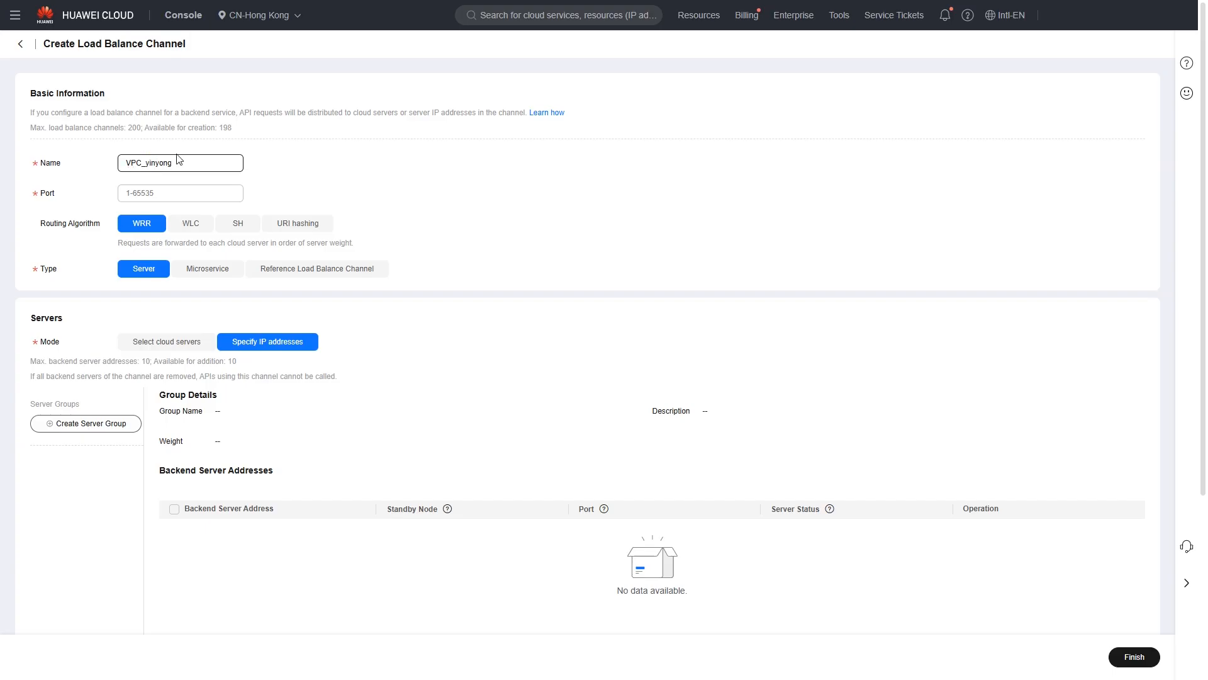
click(176, 186)
text(443)
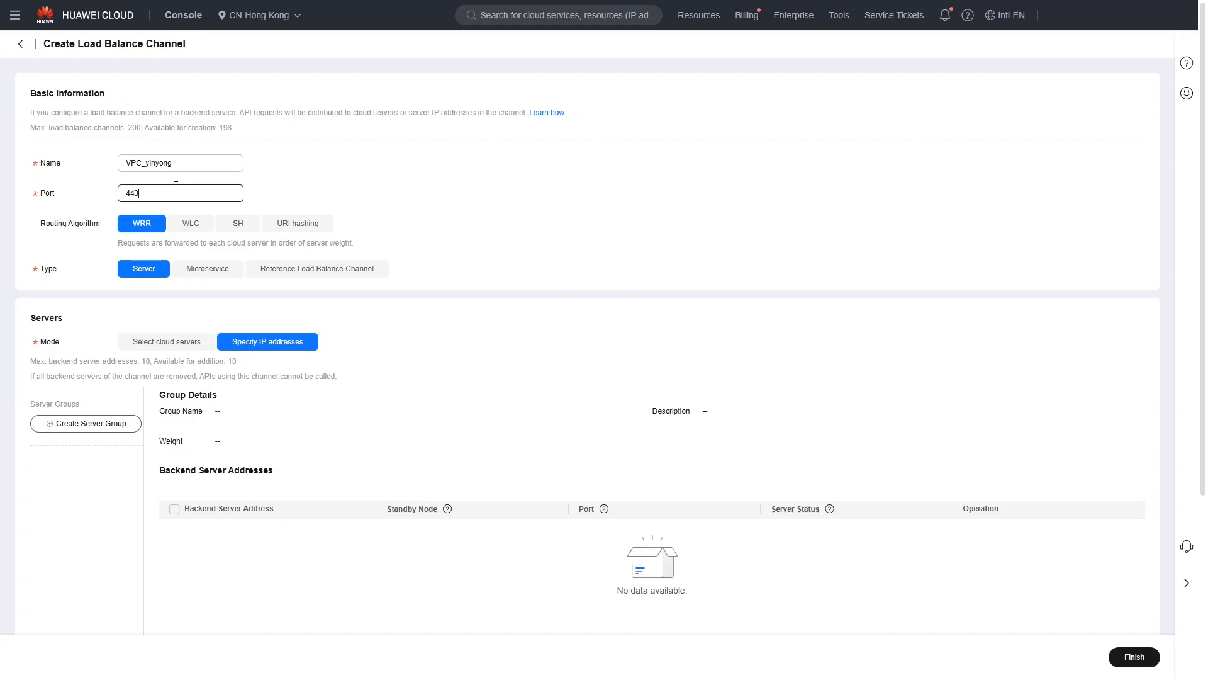
click(282, 270)
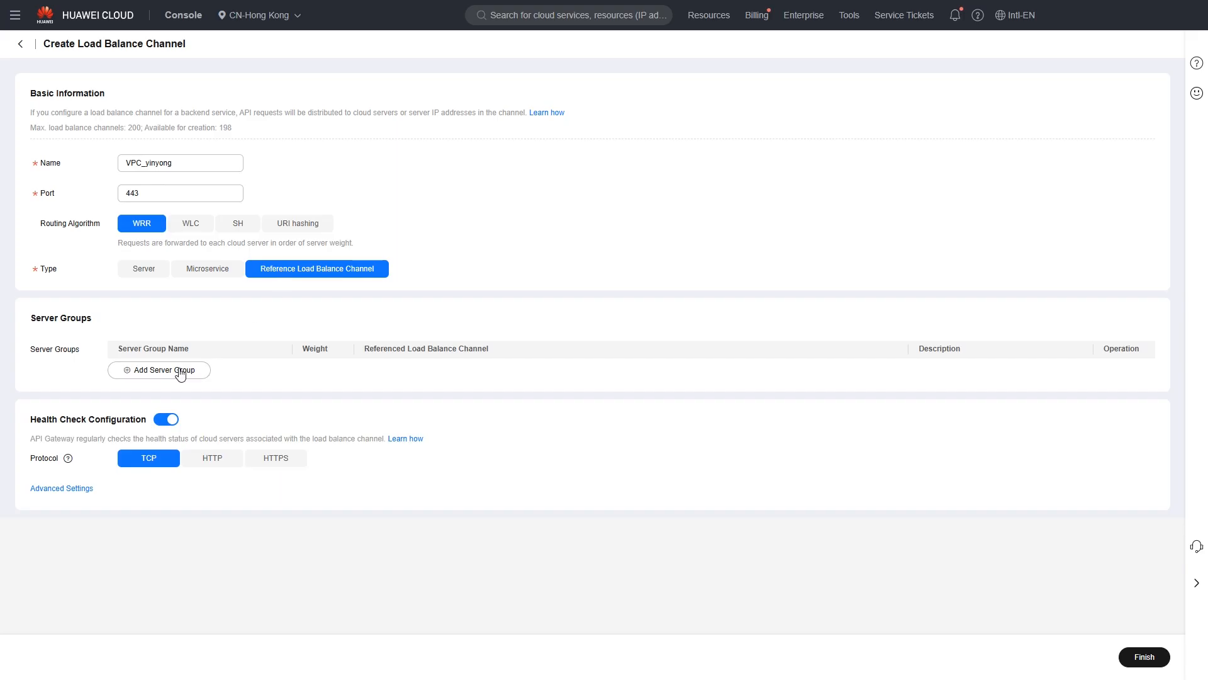
Add server group abc with weight 1 referencing the VPC_server channel, and finish creating the load balance channel
click(180, 372)
text(abc)
click(323, 373)
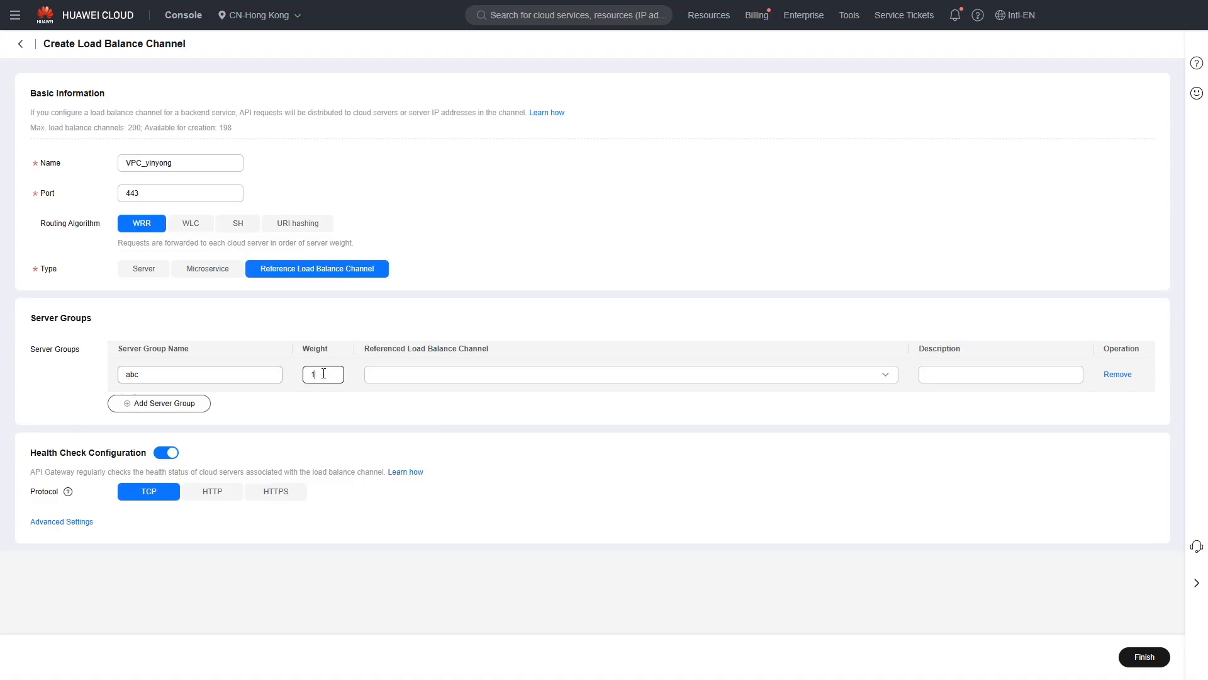
click(381, 375)
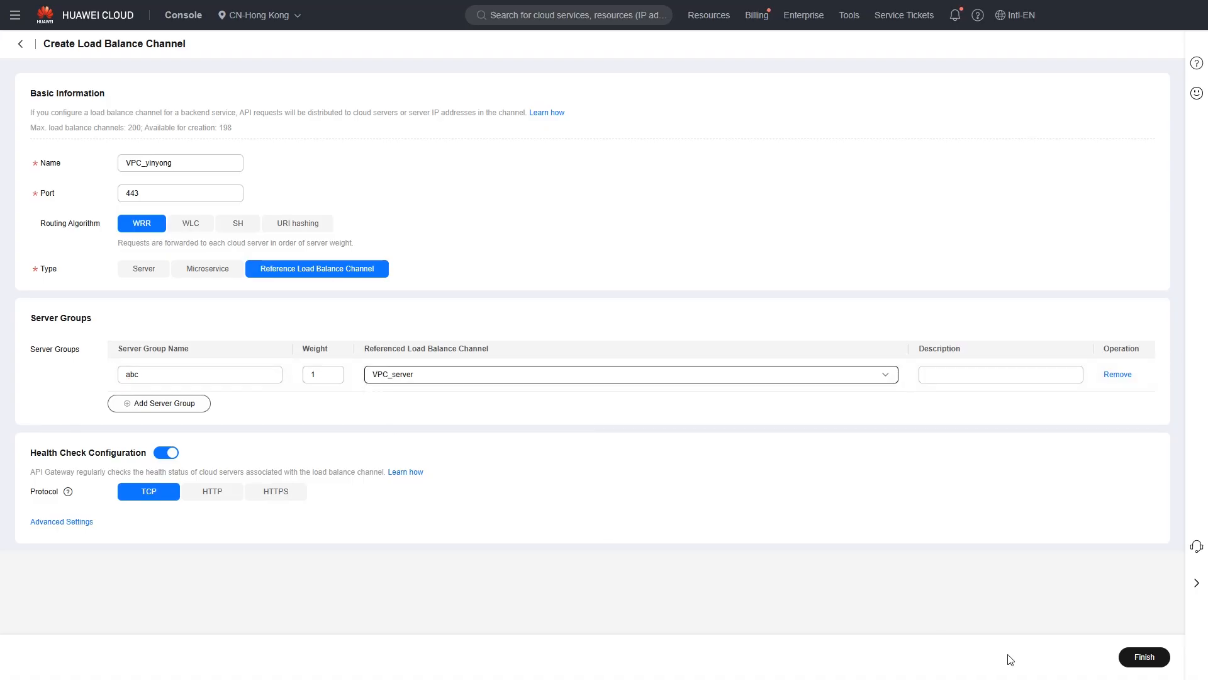
click(1143, 656)
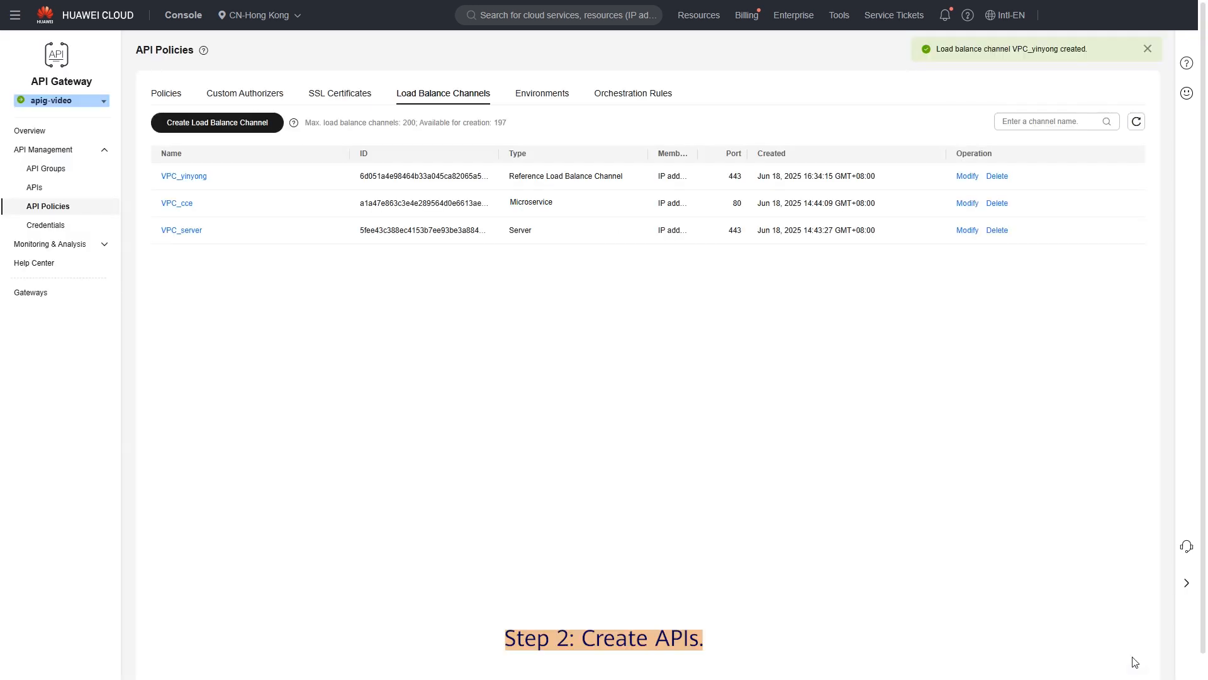
Start creating an API named API_server in APIGroup_video with method GET and path /server, and proceed to the backend configuration
click(55, 188)
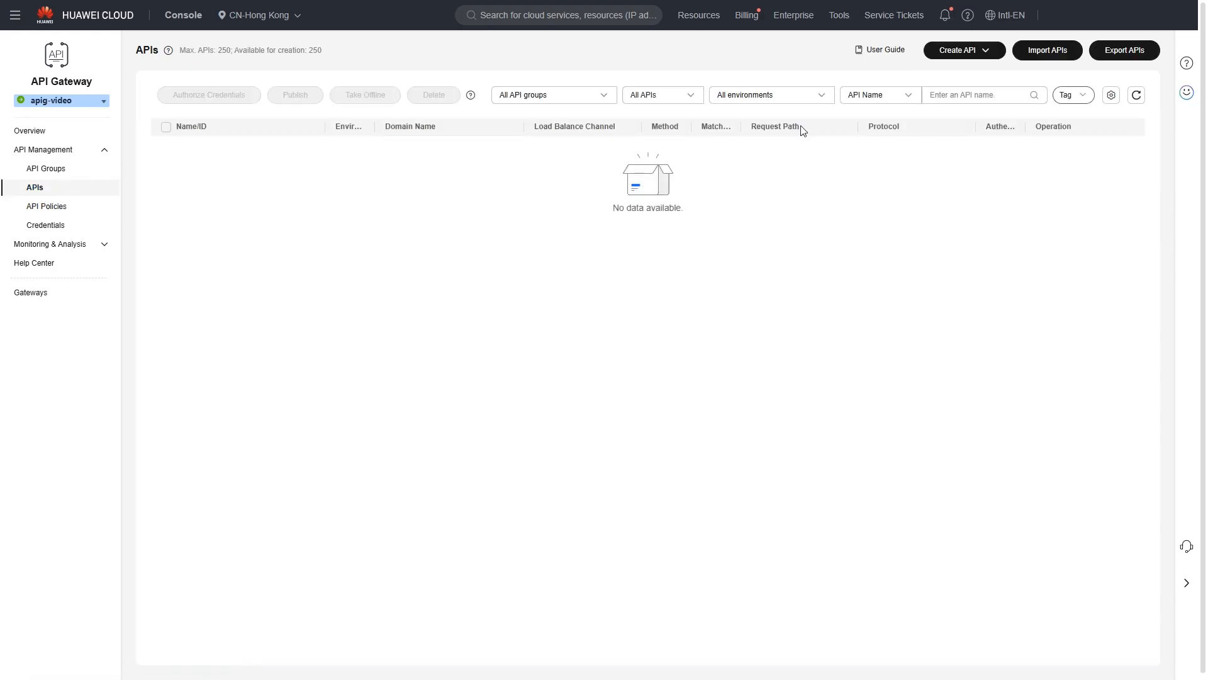
mouse_move(958, 51)
click(952, 76)
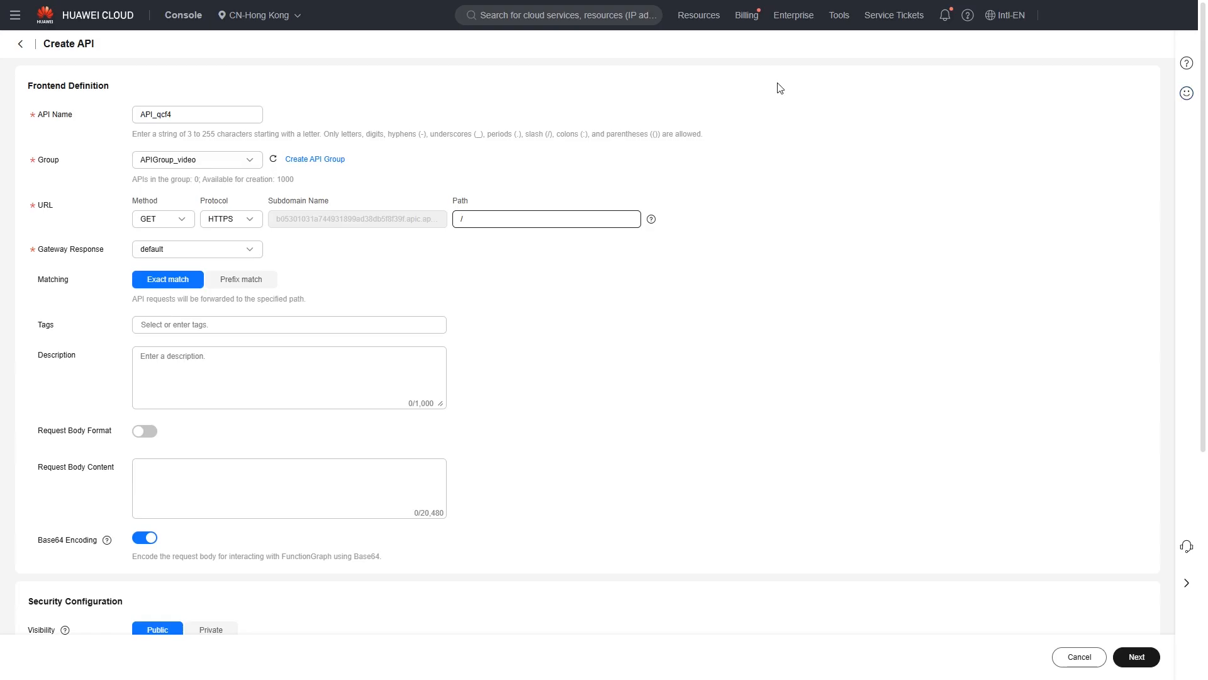
double_click(158, 112)
text(API_server)
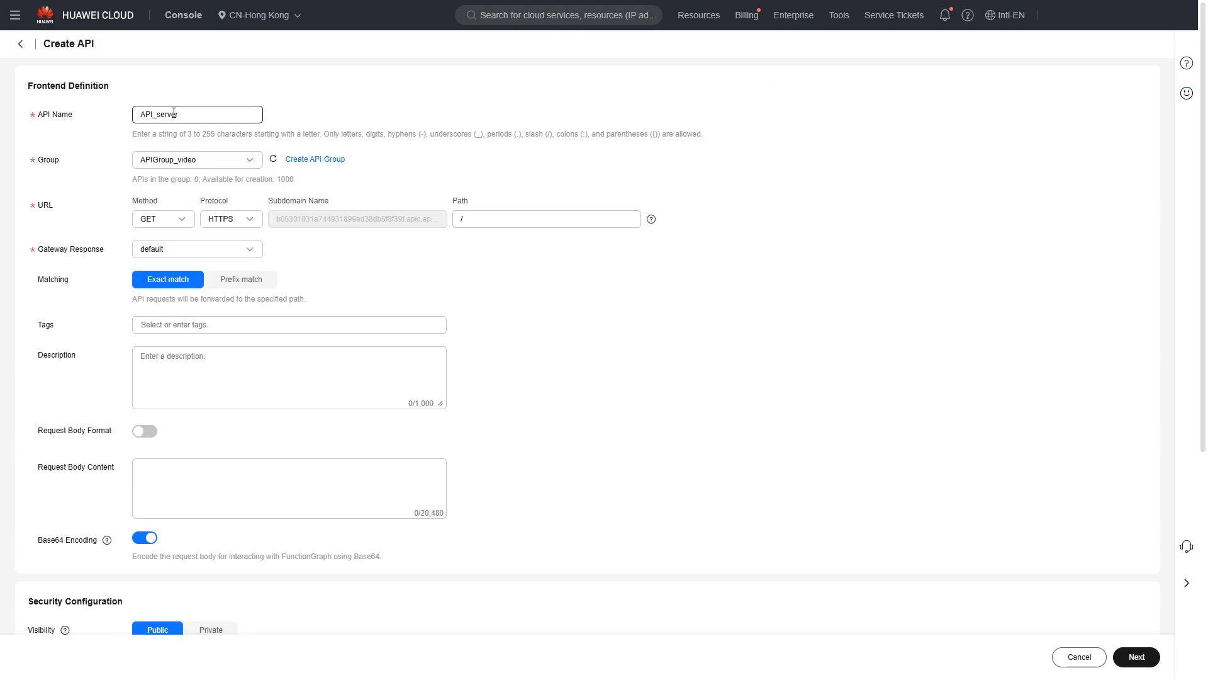
click(176, 160)
click(165, 212)
click(479, 222)
text(server)
scroll(480, 218, down, 5)
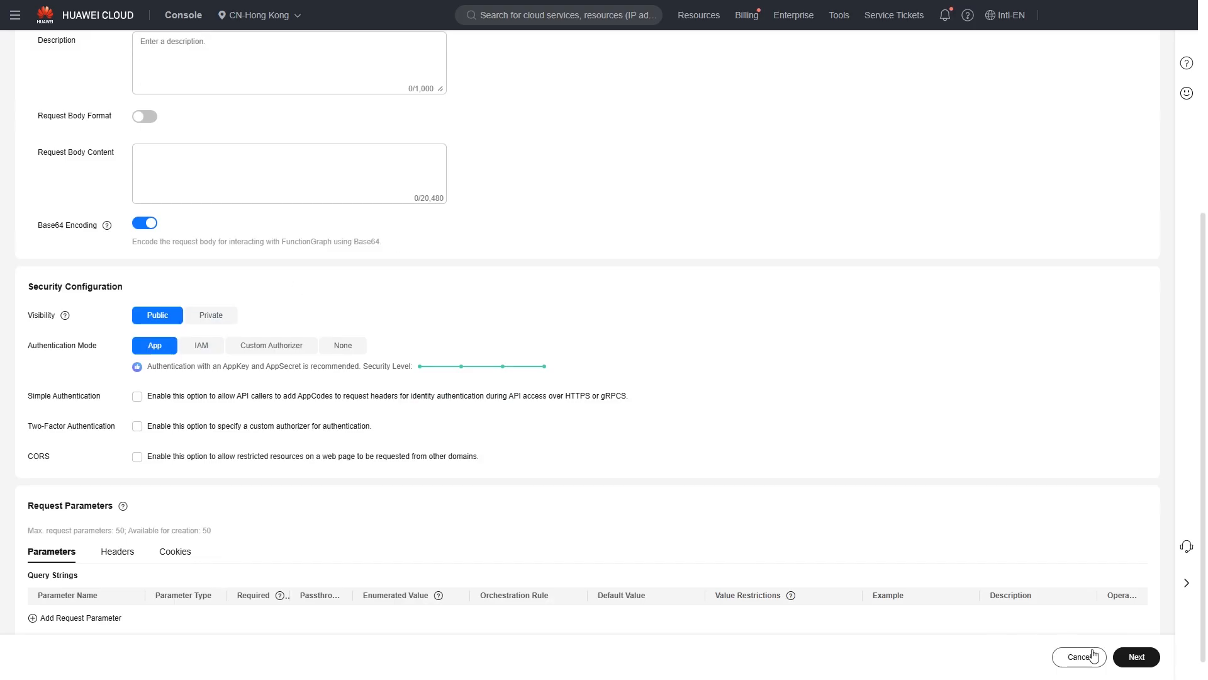
click(1135, 657)
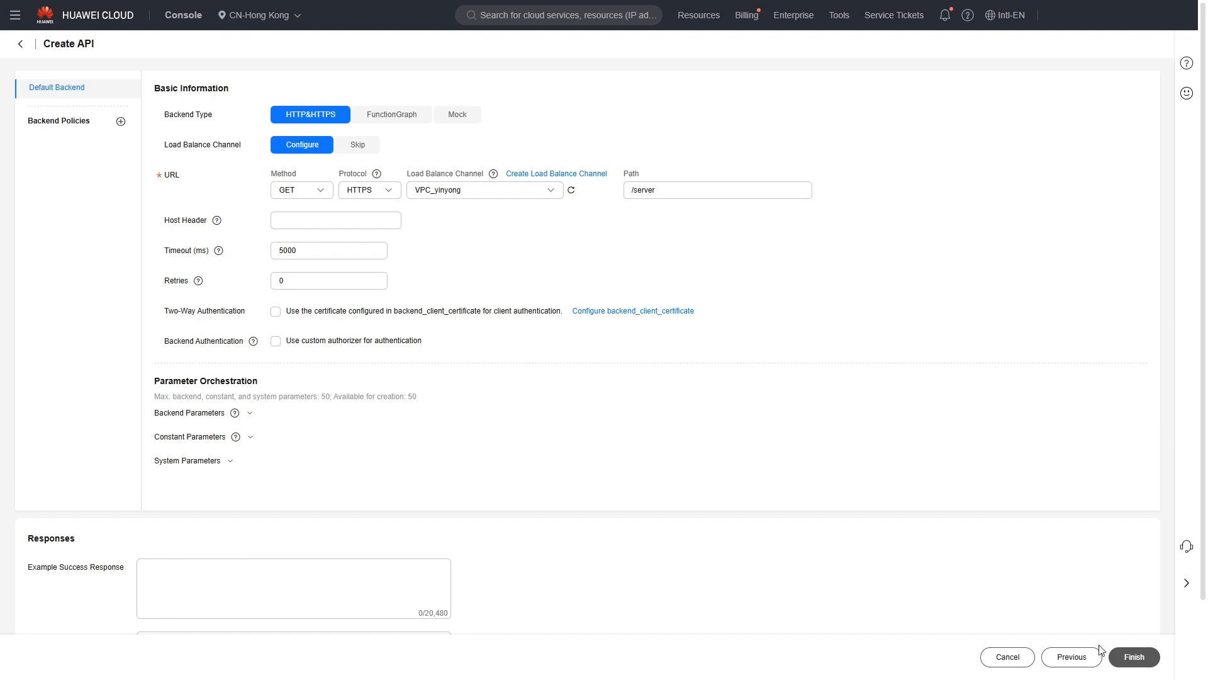
Set the backend's load balance channel to VPC_server and its path to /mock, and finish creating the API
click(423, 196)
click(437, 276)
drag(628, 191, 663, 191)
text(/mock)
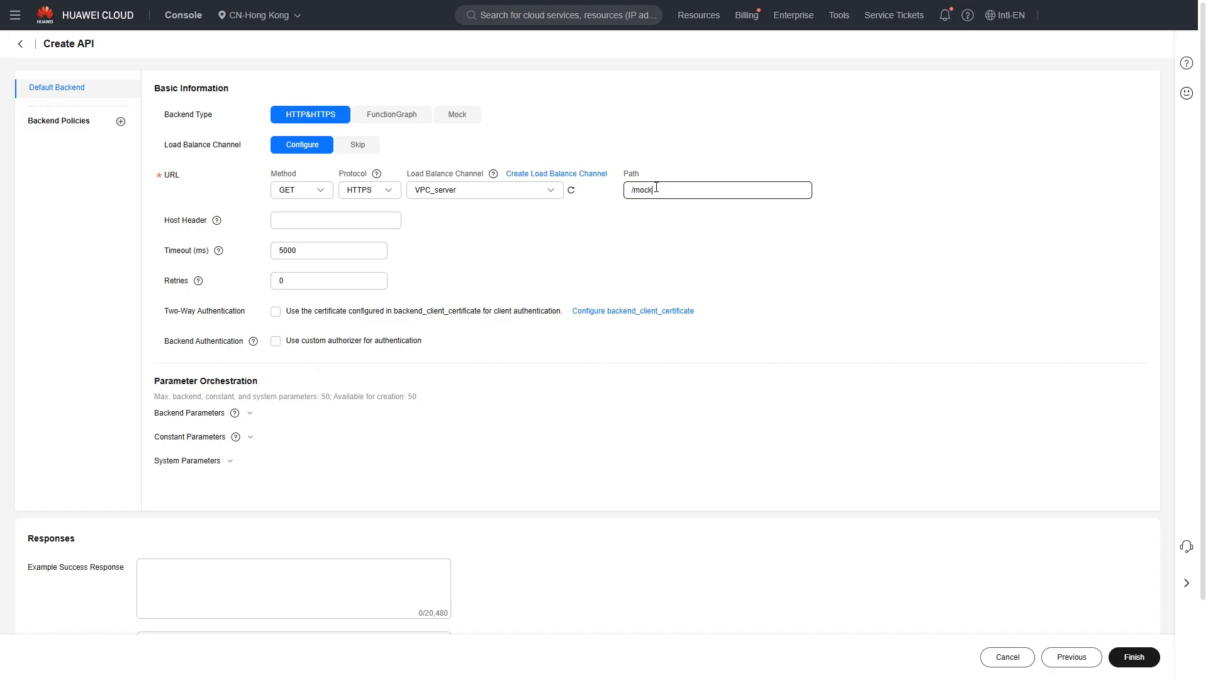
click(1131, 657)
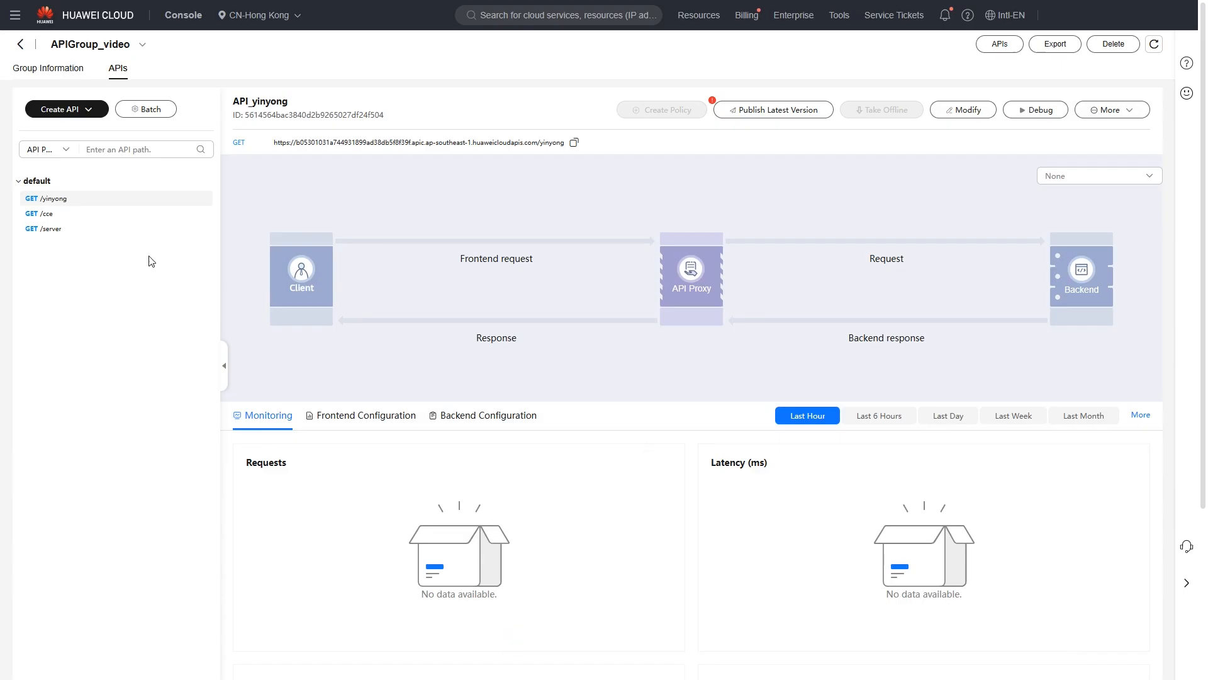
Open the debugging view of the API_server API and send a debug request to /server
click(104, 239)
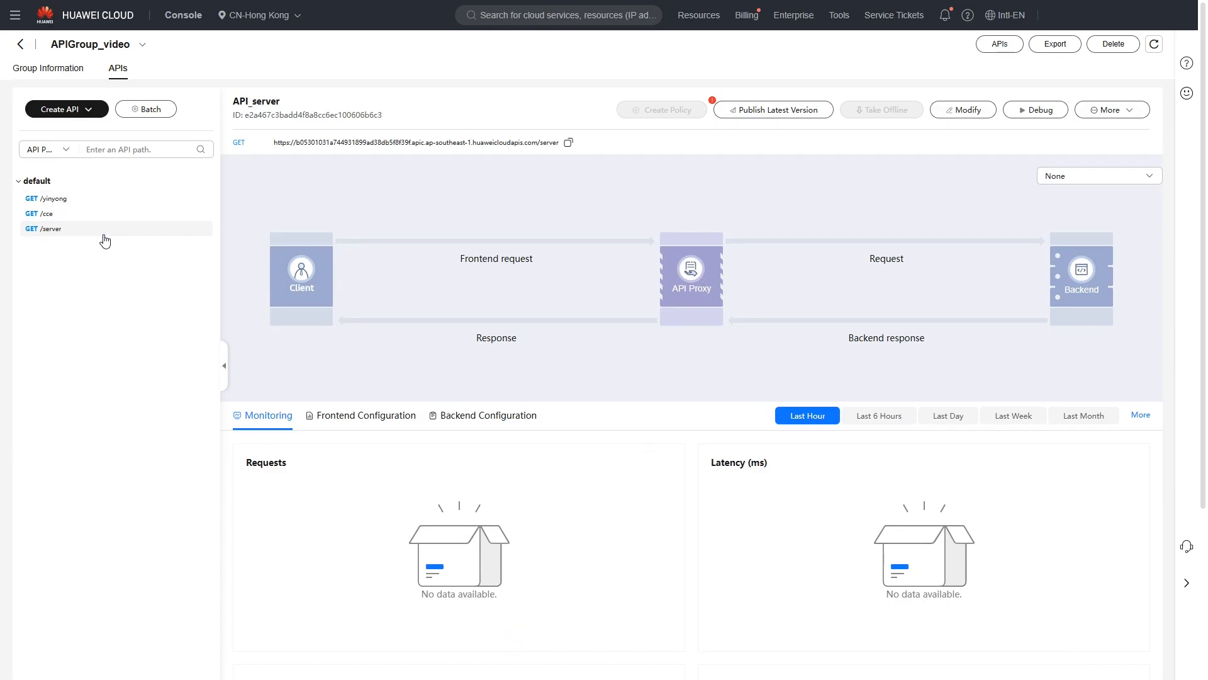
click(1030, 116)
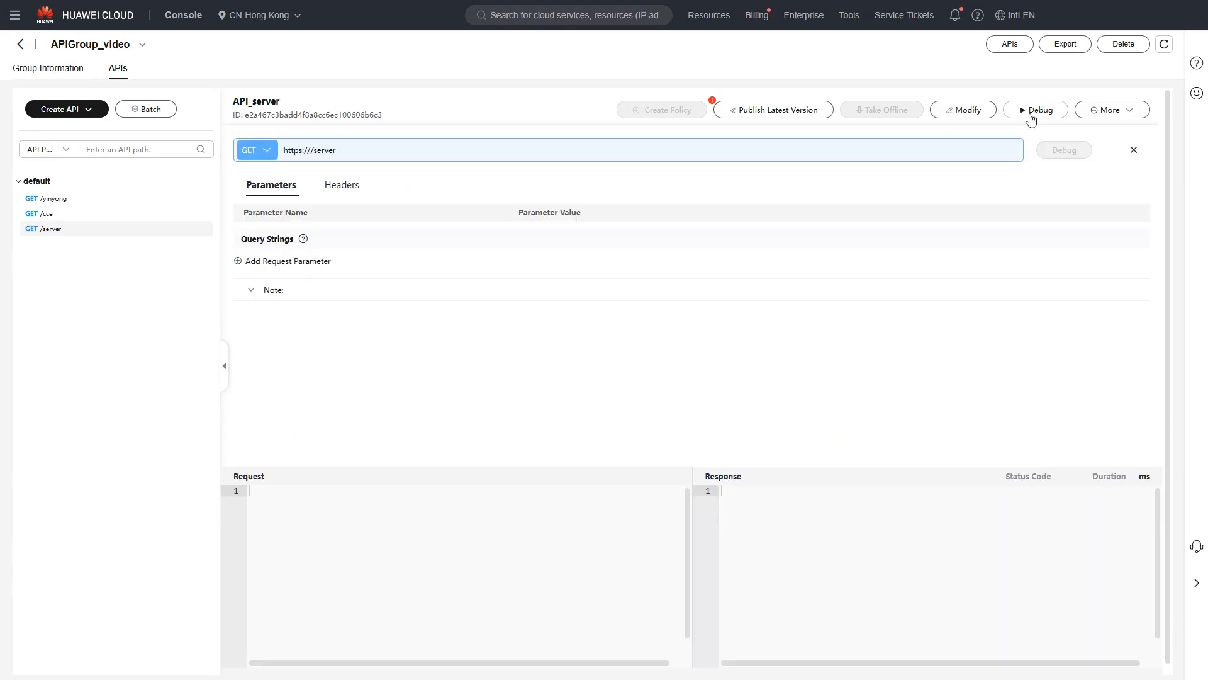
click(1061, 151)
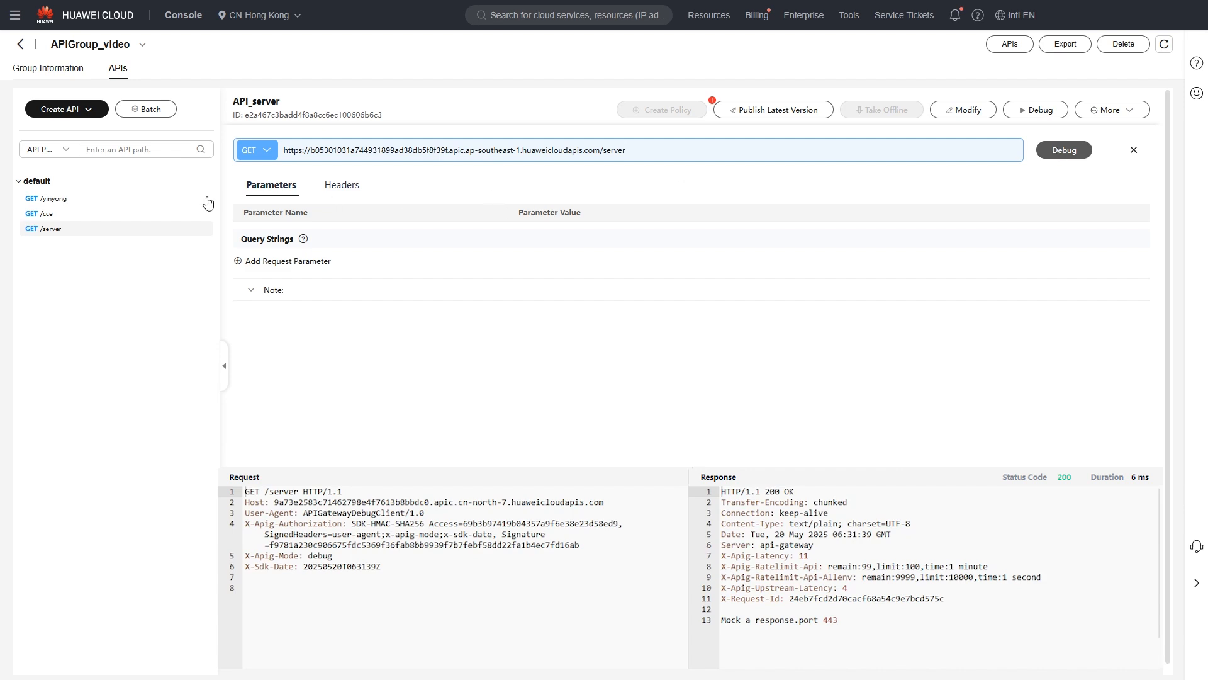
Send debug requests to the API_cce and API_yinyong APIs to test their load balance channels
click(96, 217)
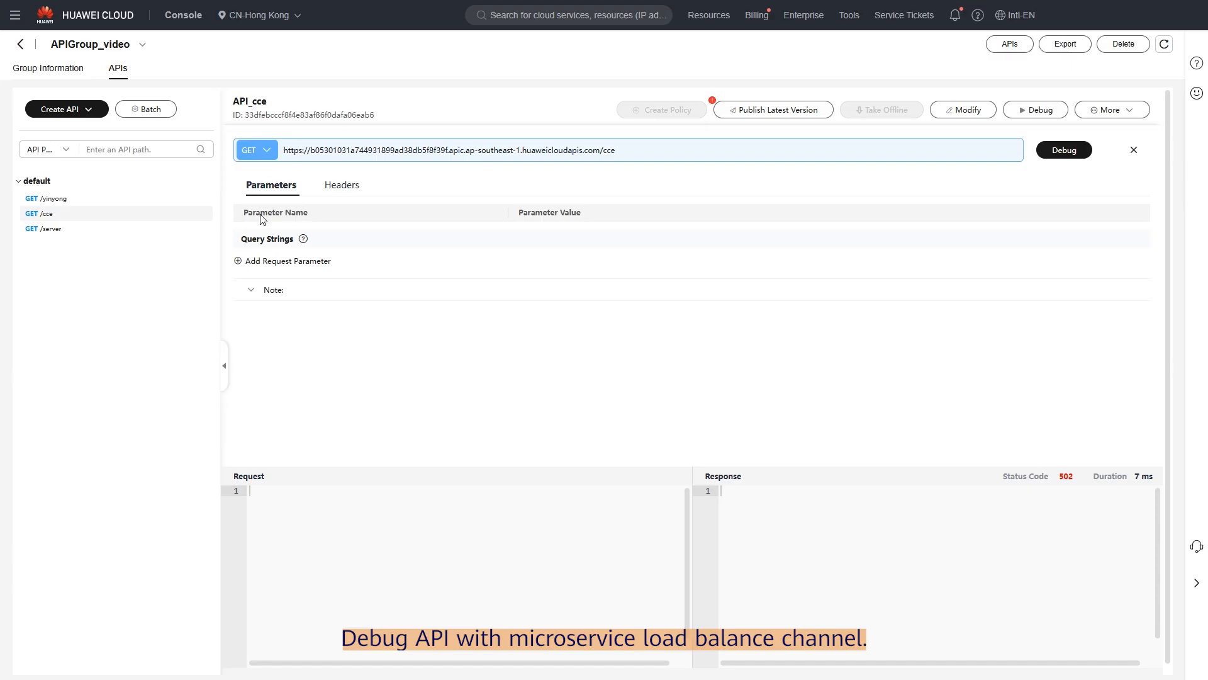
click(1063, 151)
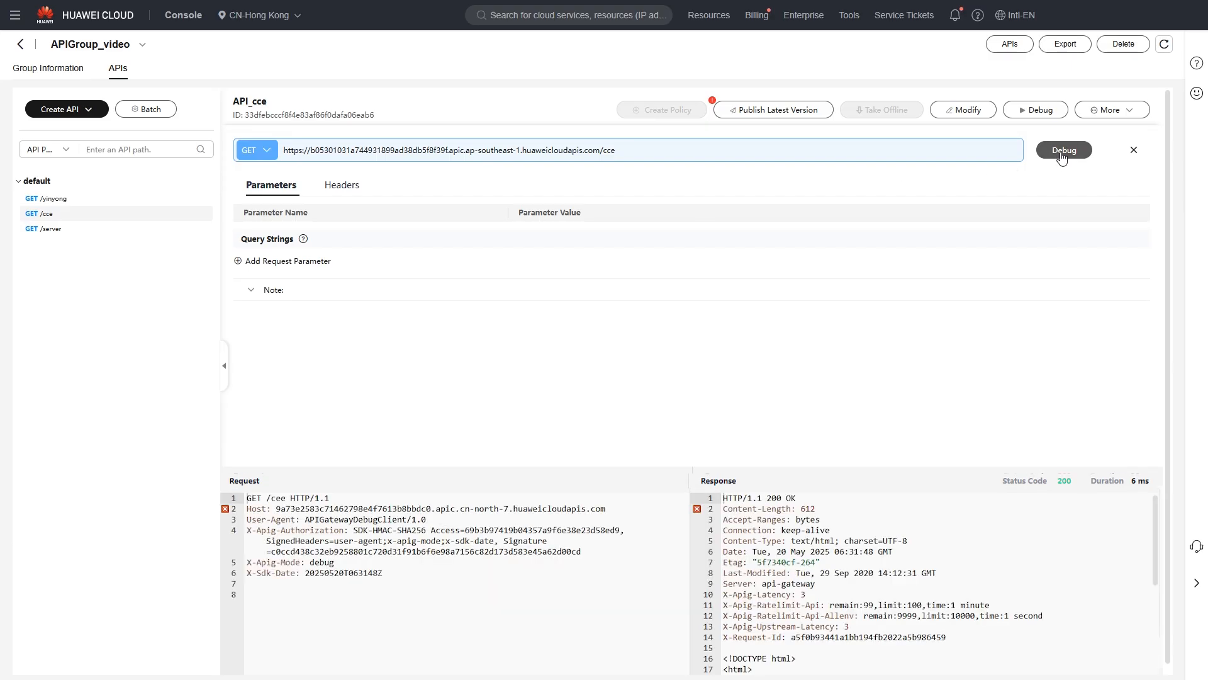
click(112, 202)
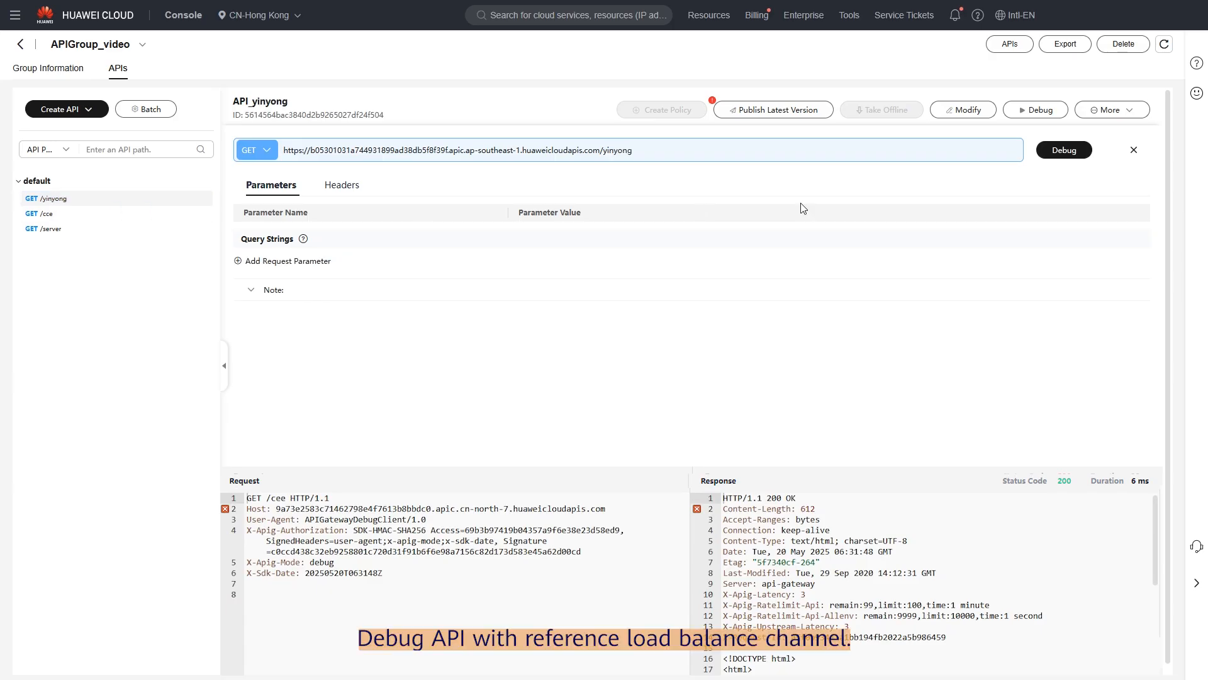
click(1056, 156)
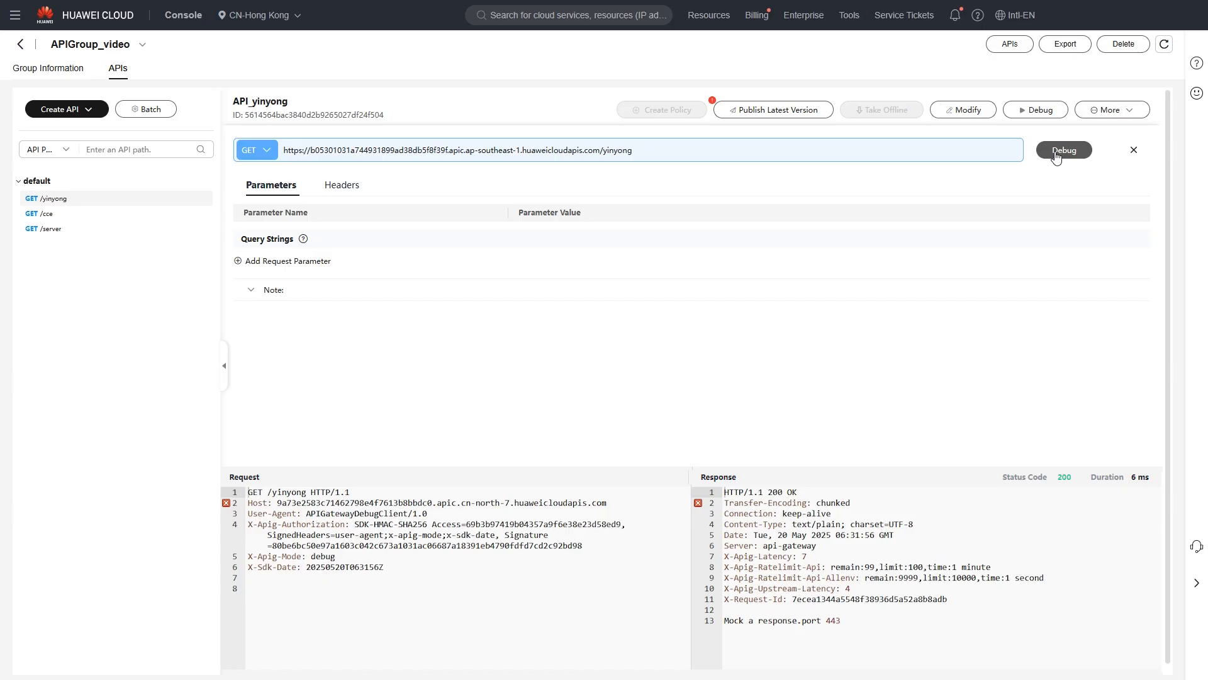
click(1057, 156)
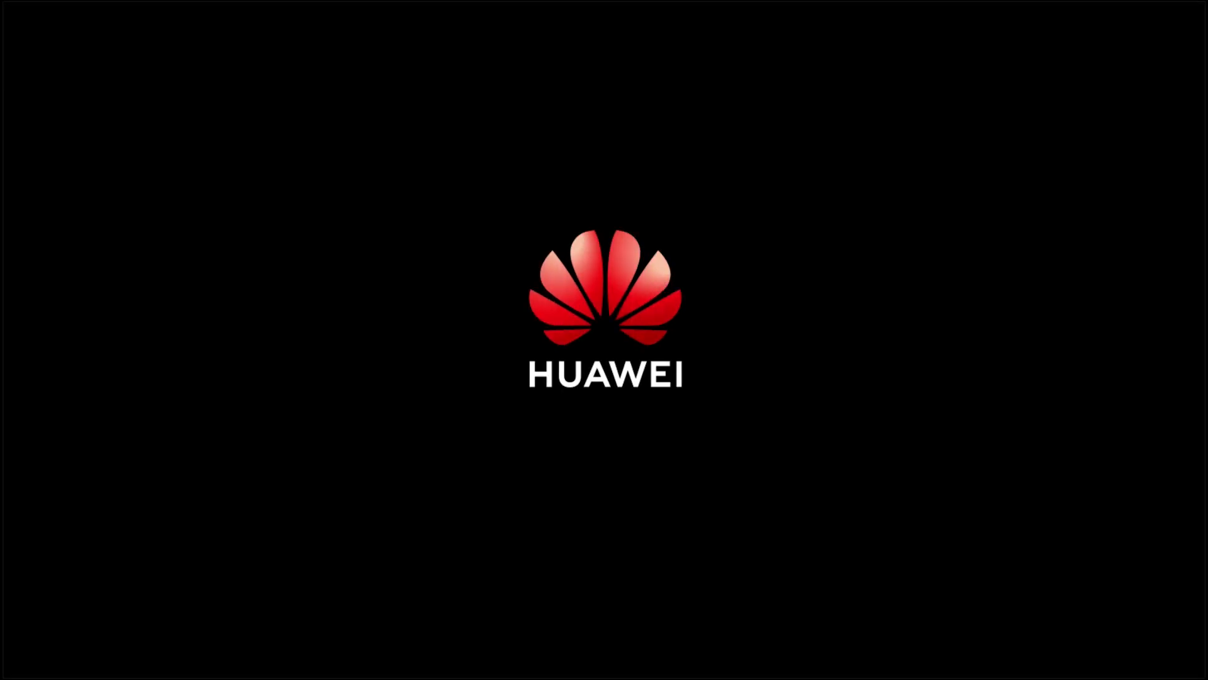